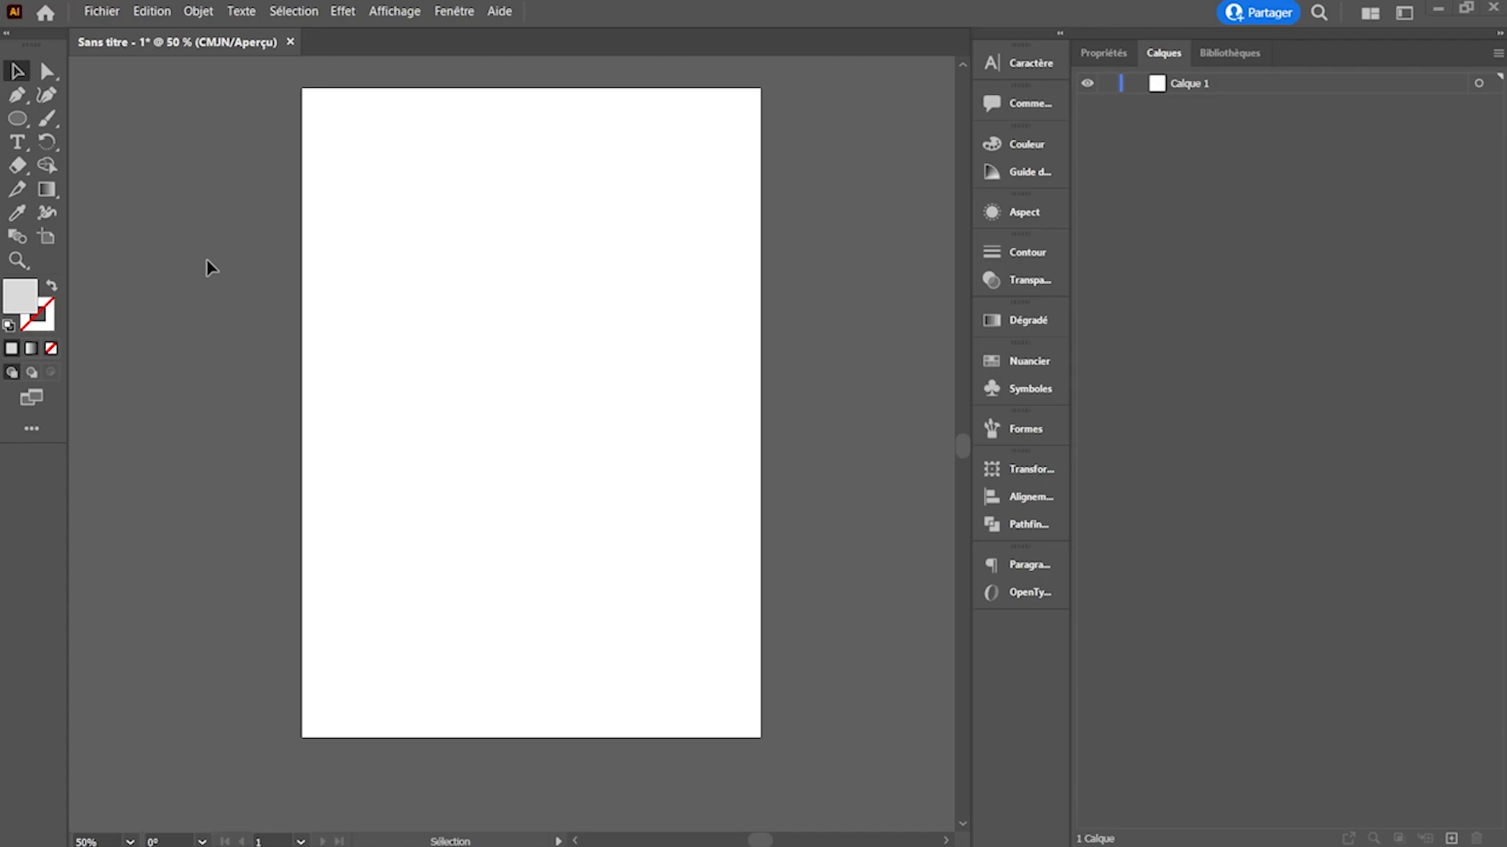
- Draw a large circle on the artboard with the Ellipse tool and give it no fill and a black stroke
{"action": "left_click", "coordinate": [18, 121]}
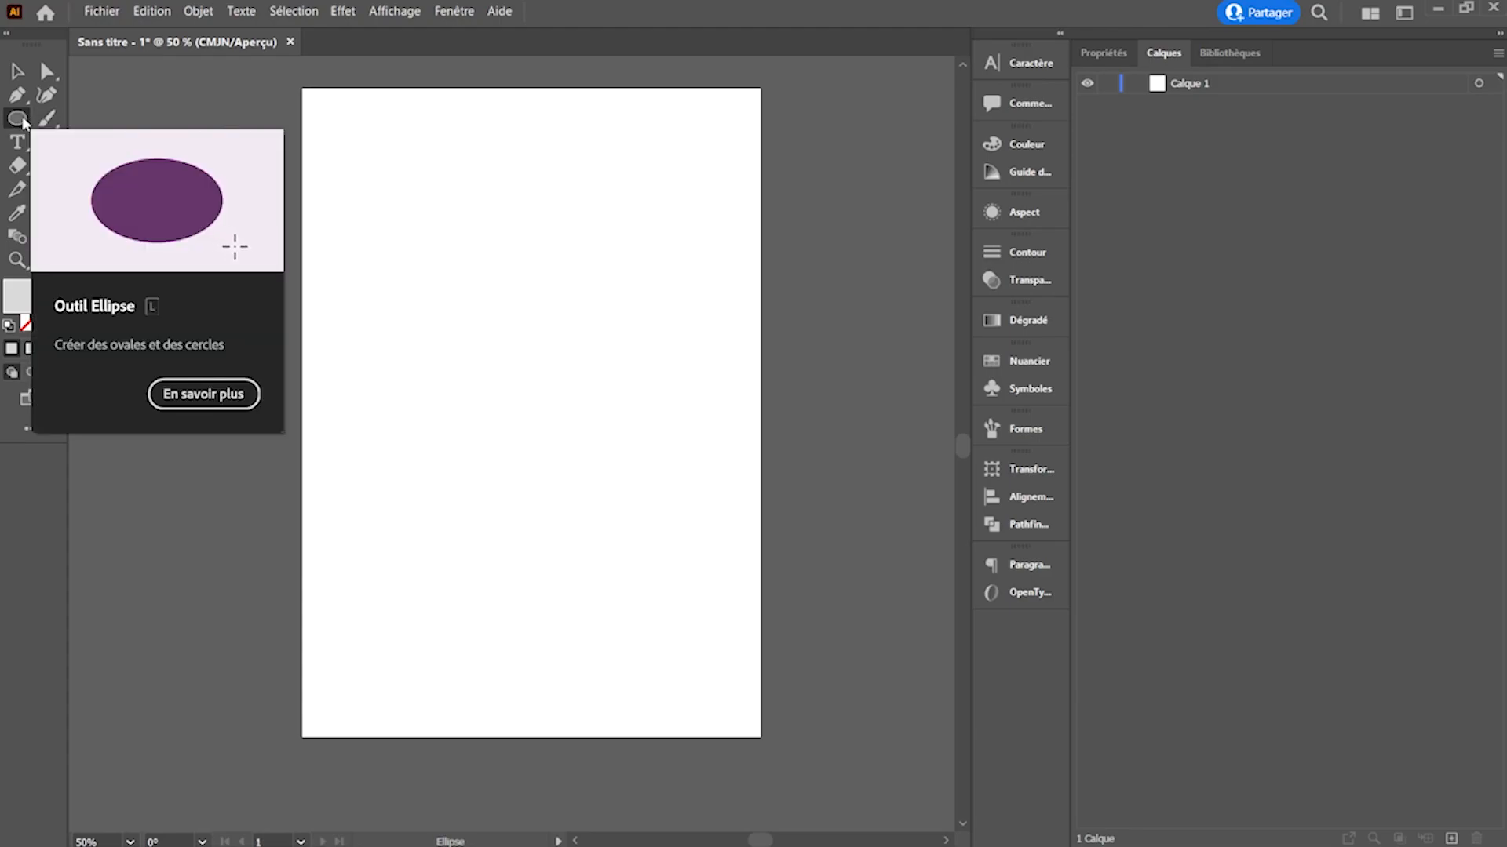
{"action": "left_click_drag", "start_coordinate": [427, 208], "coordinate": [724, 506]}
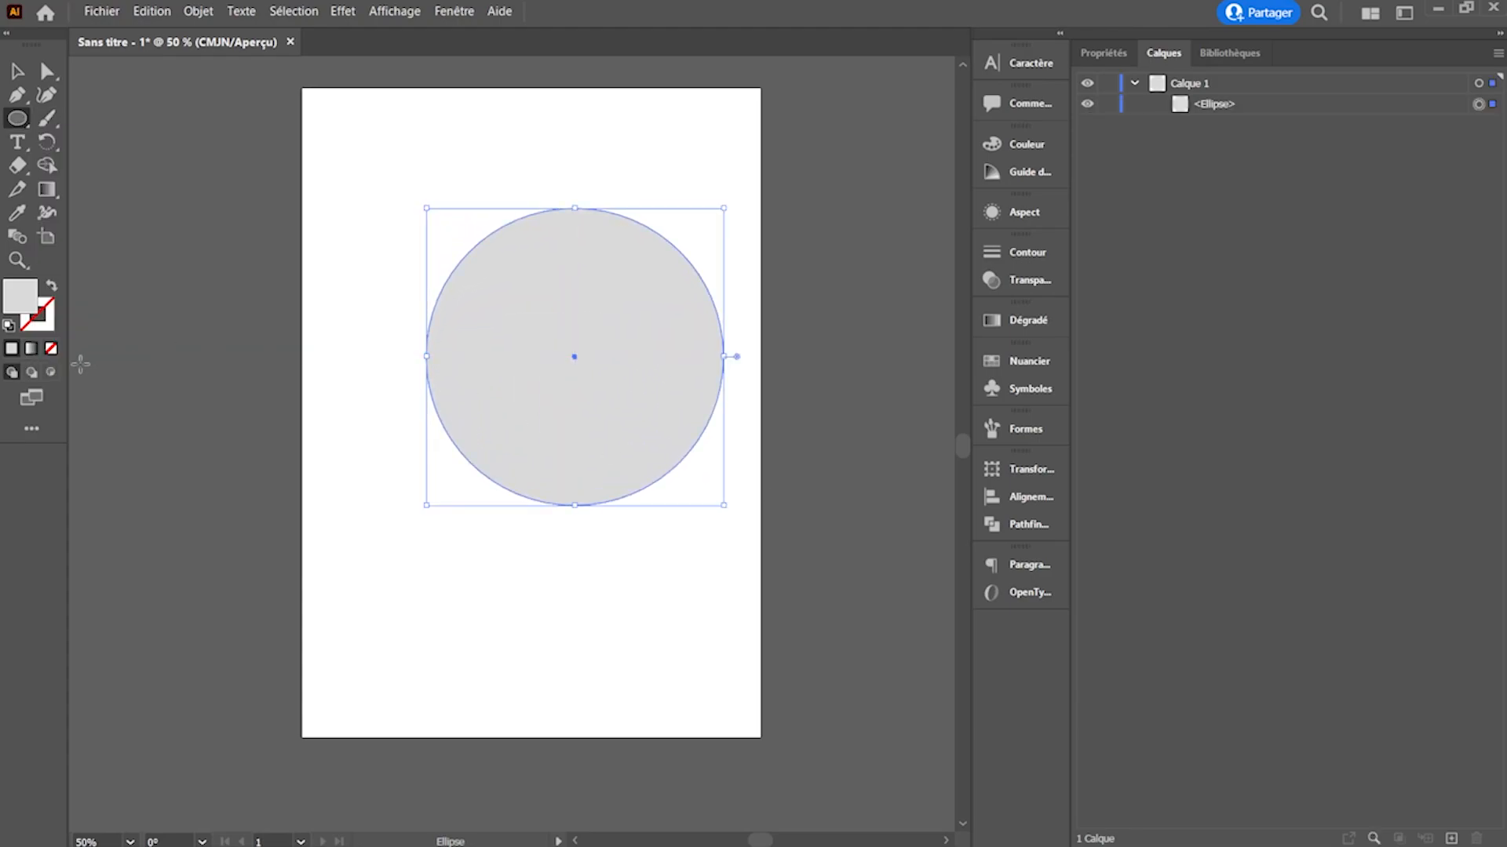
{"action": "left_click", "coordinate": [51, 285]}
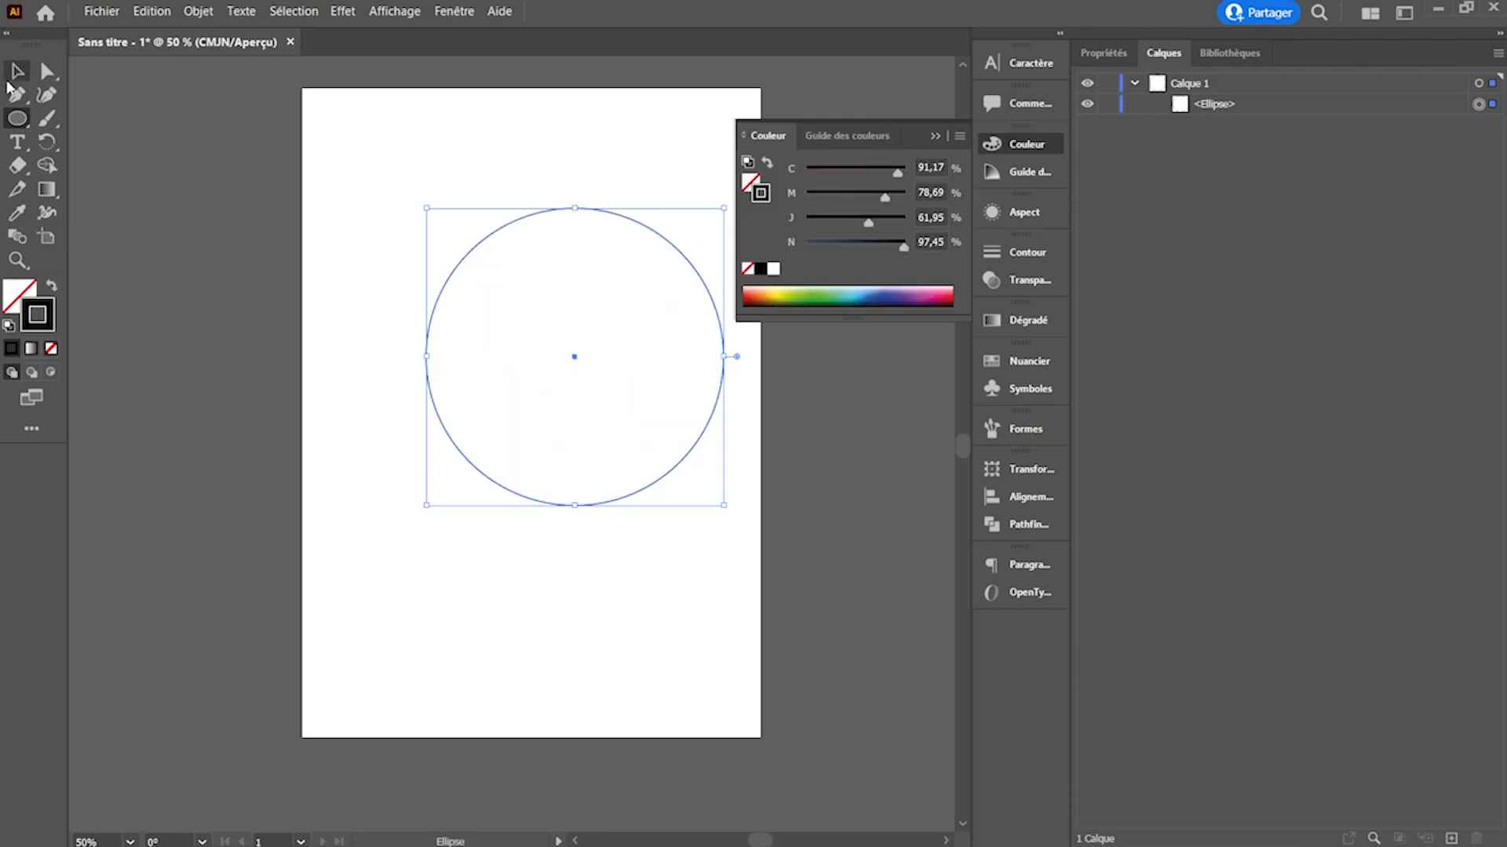
{"action": "left_click", "coordinate": [17, 73]}
{"action": "left_click", "coordinate": [577, 632]}
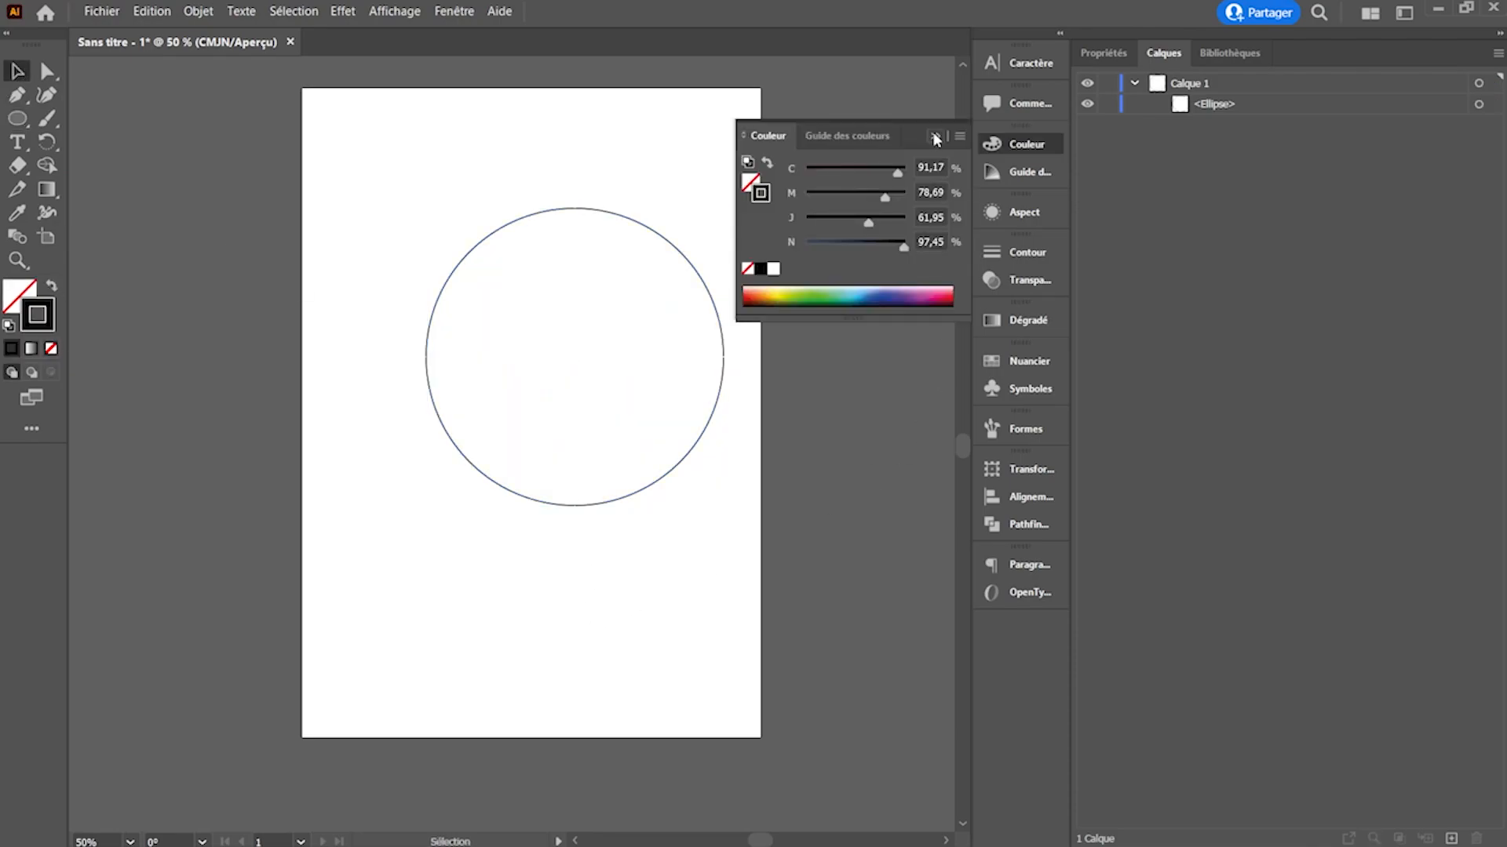
- Move the circle toward the centre of the artboard and deselect it
{"action": "left_click", "coordinate": [679, 209]}
{"action": "left_click_drag", "start_coordinate": [631, 224], "coordinate": [585, 238]}
{"action": "left_click", "coordinate": [541, 188]}
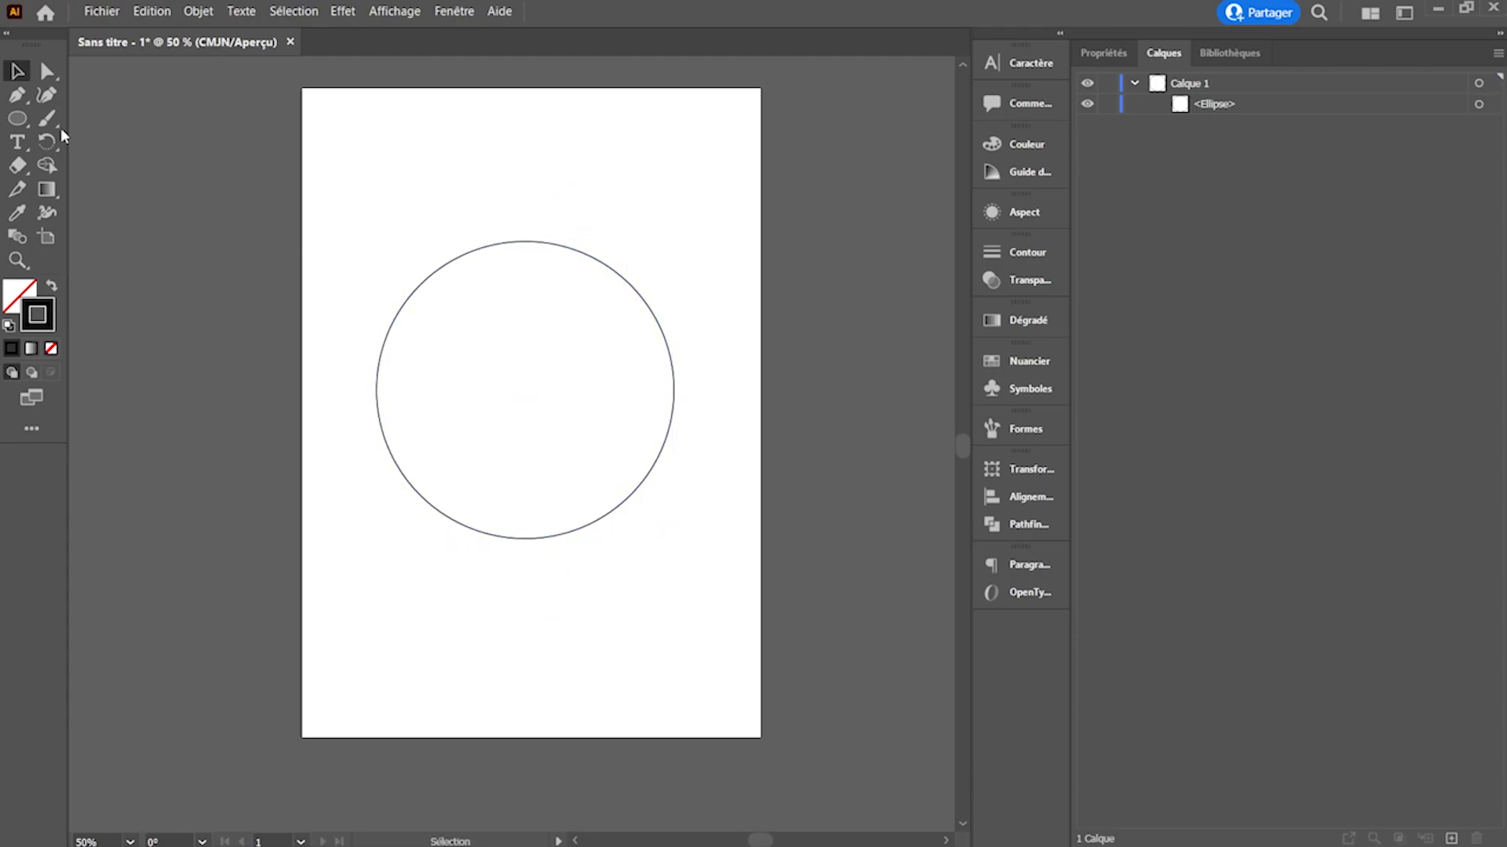
- Draw a wavy open path with the Pen tool that crosses the whole circle from side to side
{"action": "left_click", "coordinate": [15, 97]}
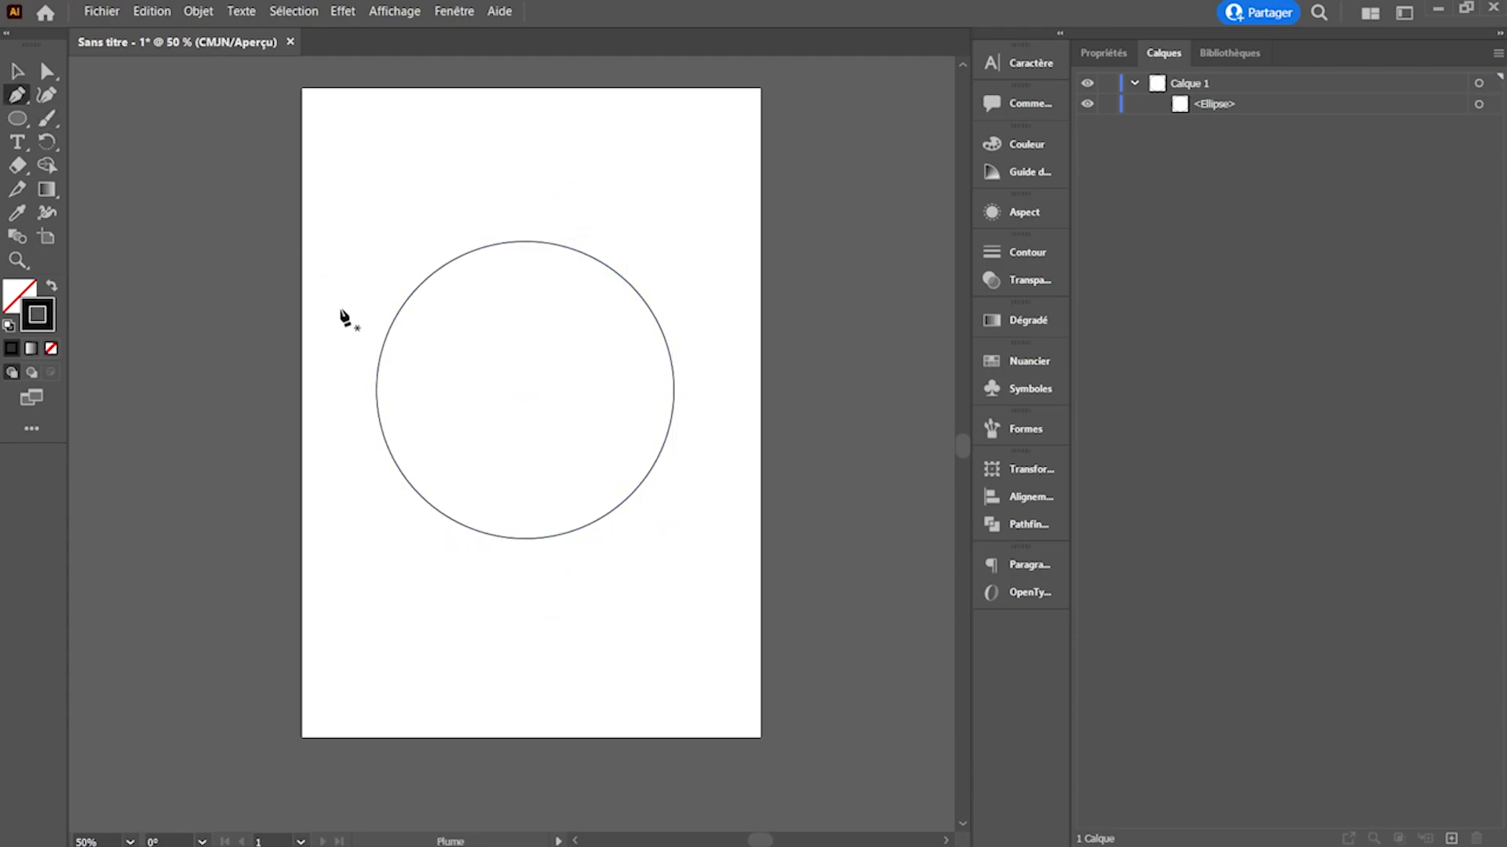
{"action": "left_click", "coordinate": [323, 375]}
{"action": "left_click_drag", "start_coordinate": [506, 390], "coordinate": [667, 452]}
{"action": "left_click_drag", "start_coordinate": [696, 538], "coordinate": [716, 561]}
{"action": "left_click", "coordinate": [17, 71]}
{"action": "left_click", "coordinate": [339, 171]}
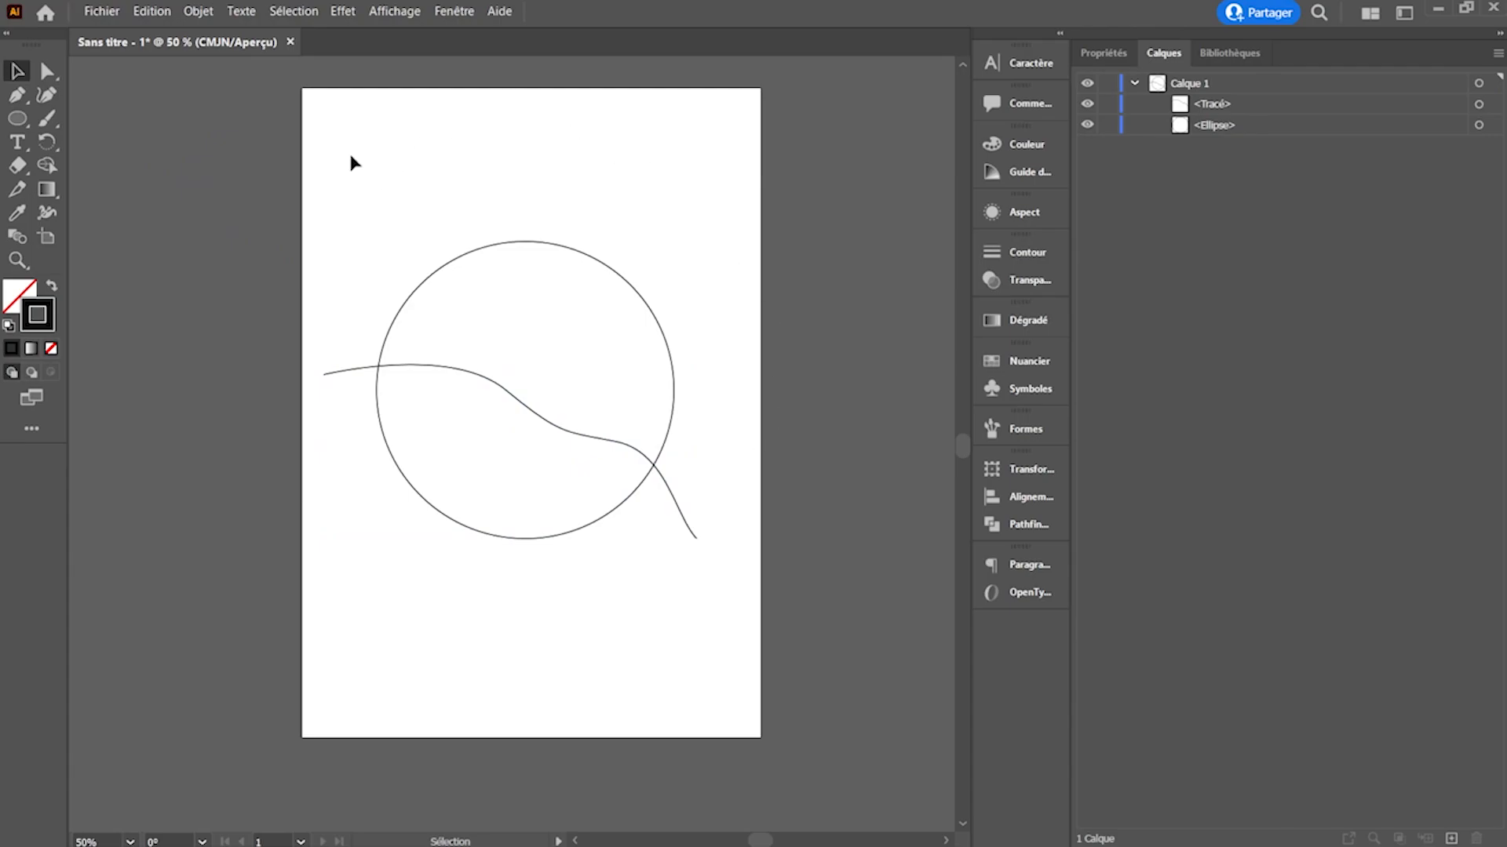
- Divide the circle along the wavy path with the Pathfinder Divide operation
{"action": "left_click_drag", "start_coordinate": [383, 234], "coordinate": [617, 583]}
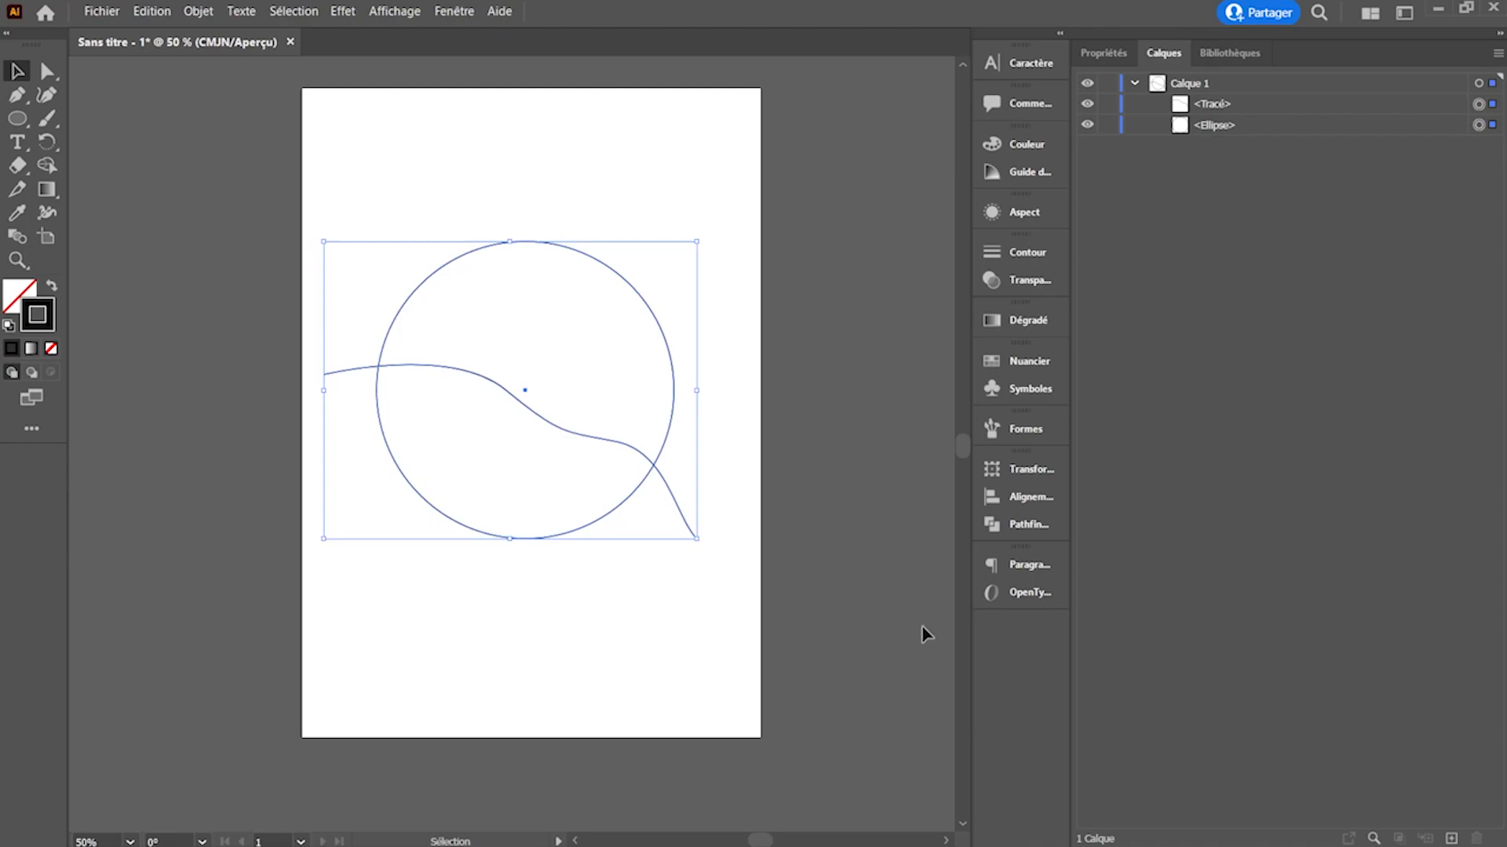
{"action": "left_click", "coordinate": [1033, 528]}
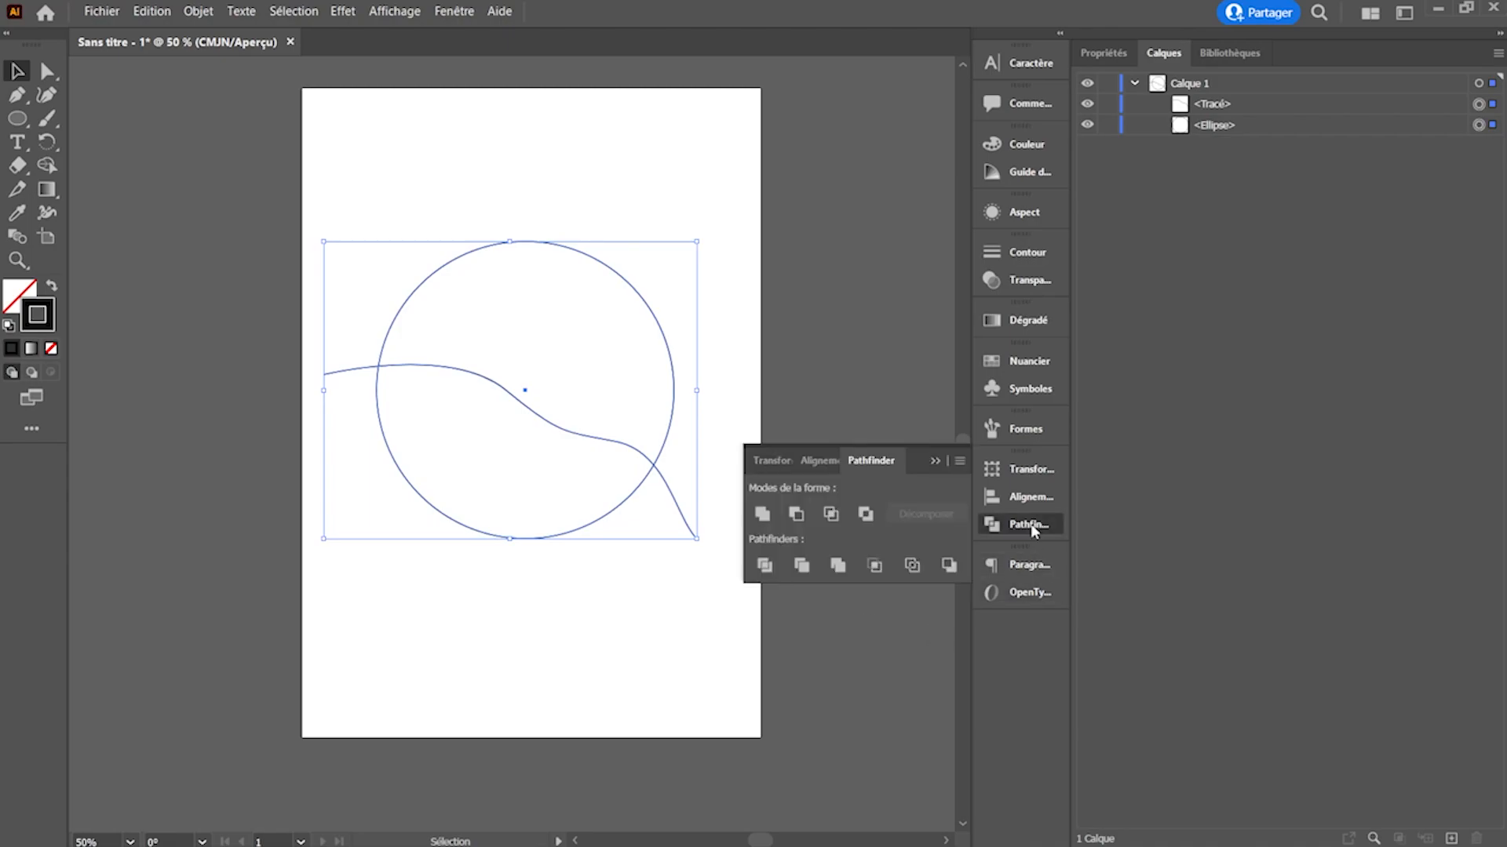
{"action": "left_click", "coordinate": [766, 570]}
{"action": "left_click", "coordinate": [644, 696]}
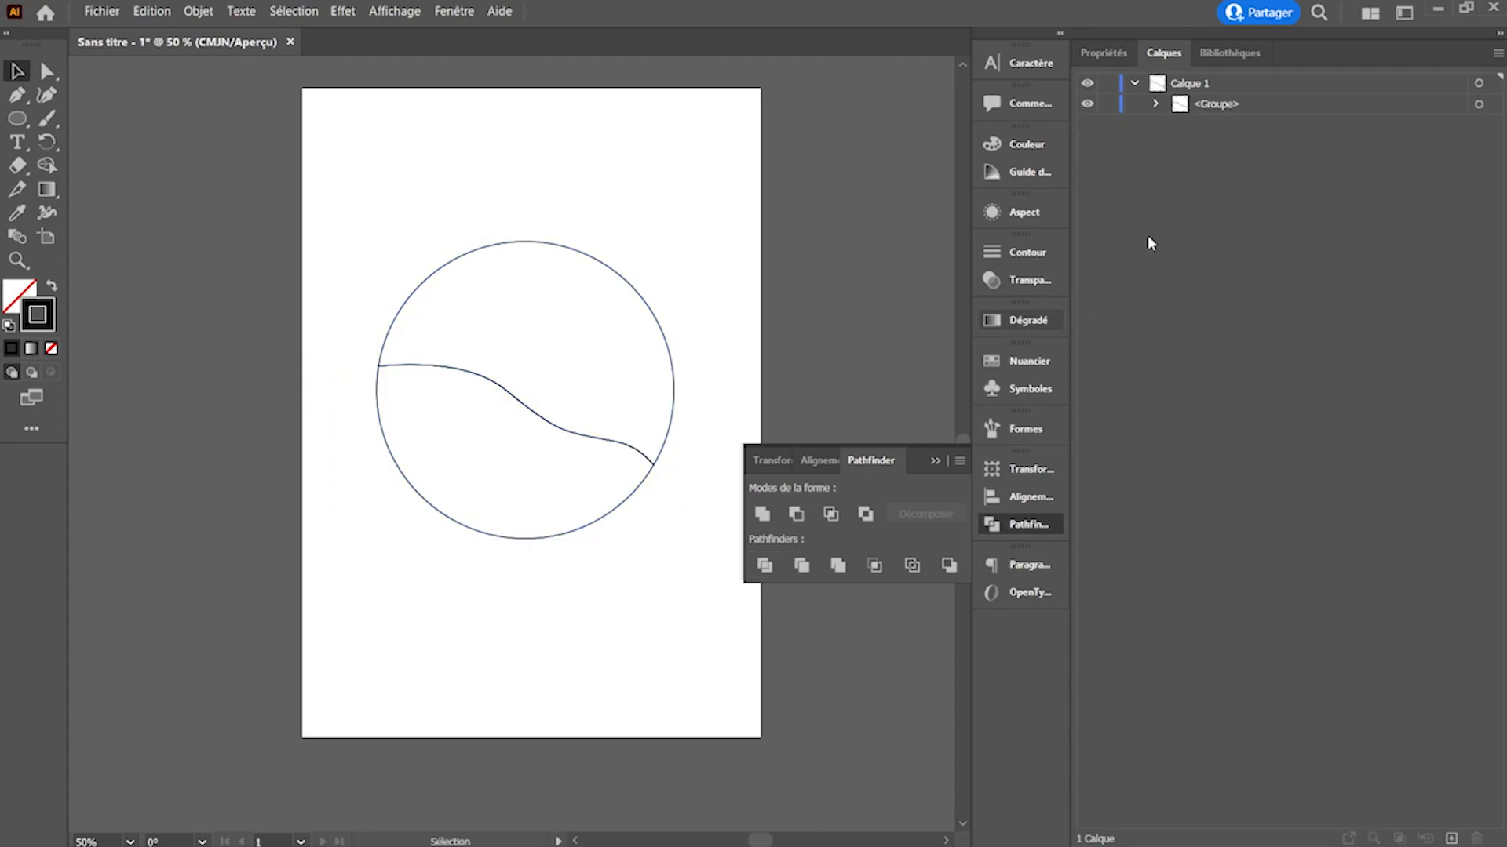
- Expand the divided group, select its upper piece and move it up slightly to leave a gap between the halves
{"action": "left_click", "coordinate": [1156, 103]}
{"action": "left_click", "coordinate": [1256, 147]}
{"action": "left_click", "coordinate": [1366, 125]}
{"action": "left_click", "coordinate": [1360, 143]}
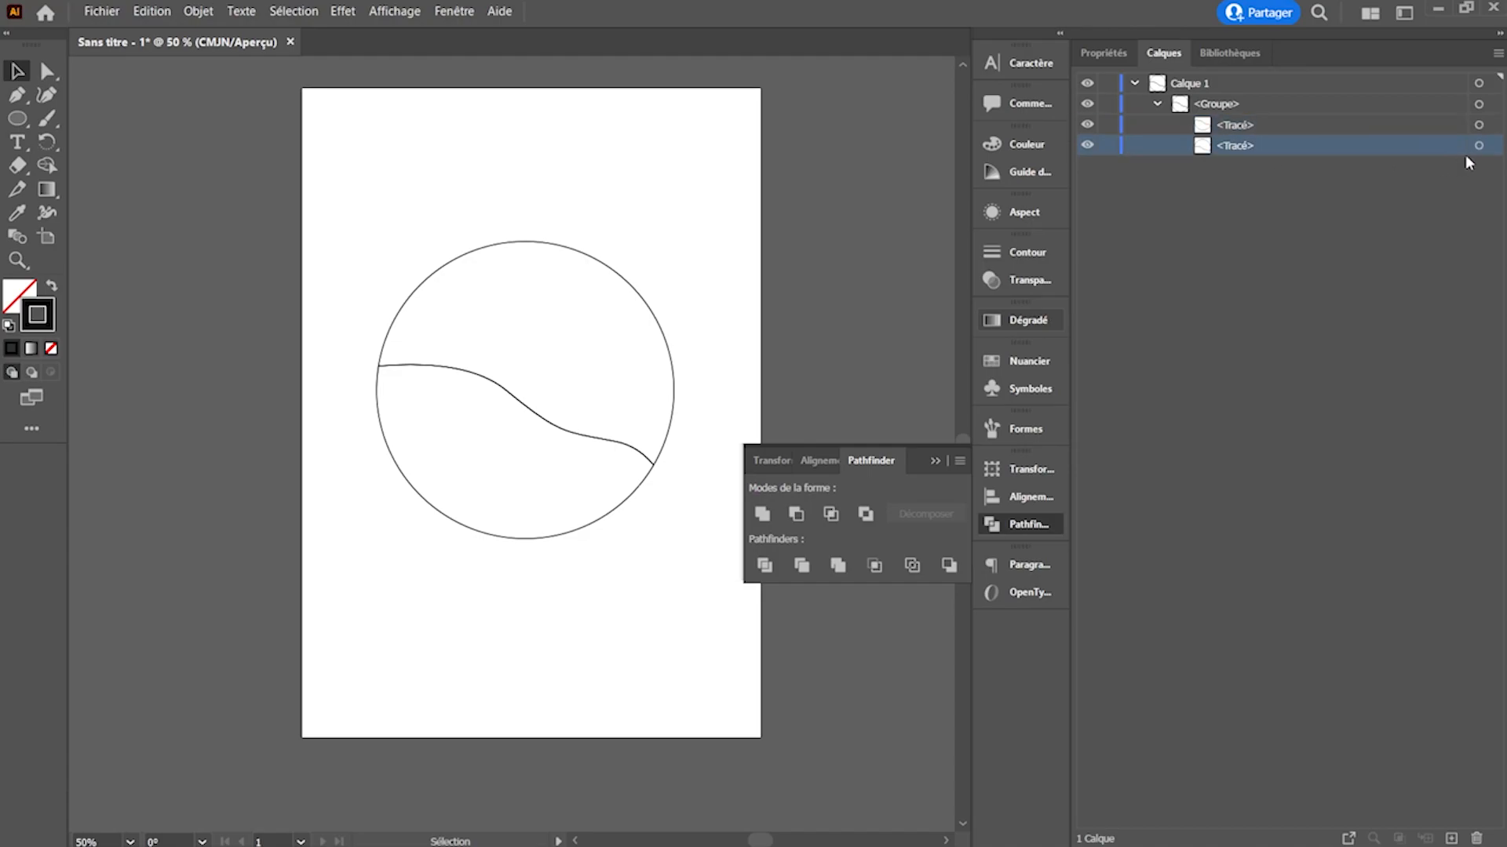
{"action": "left_click", "coordinate": [1478, 148]}
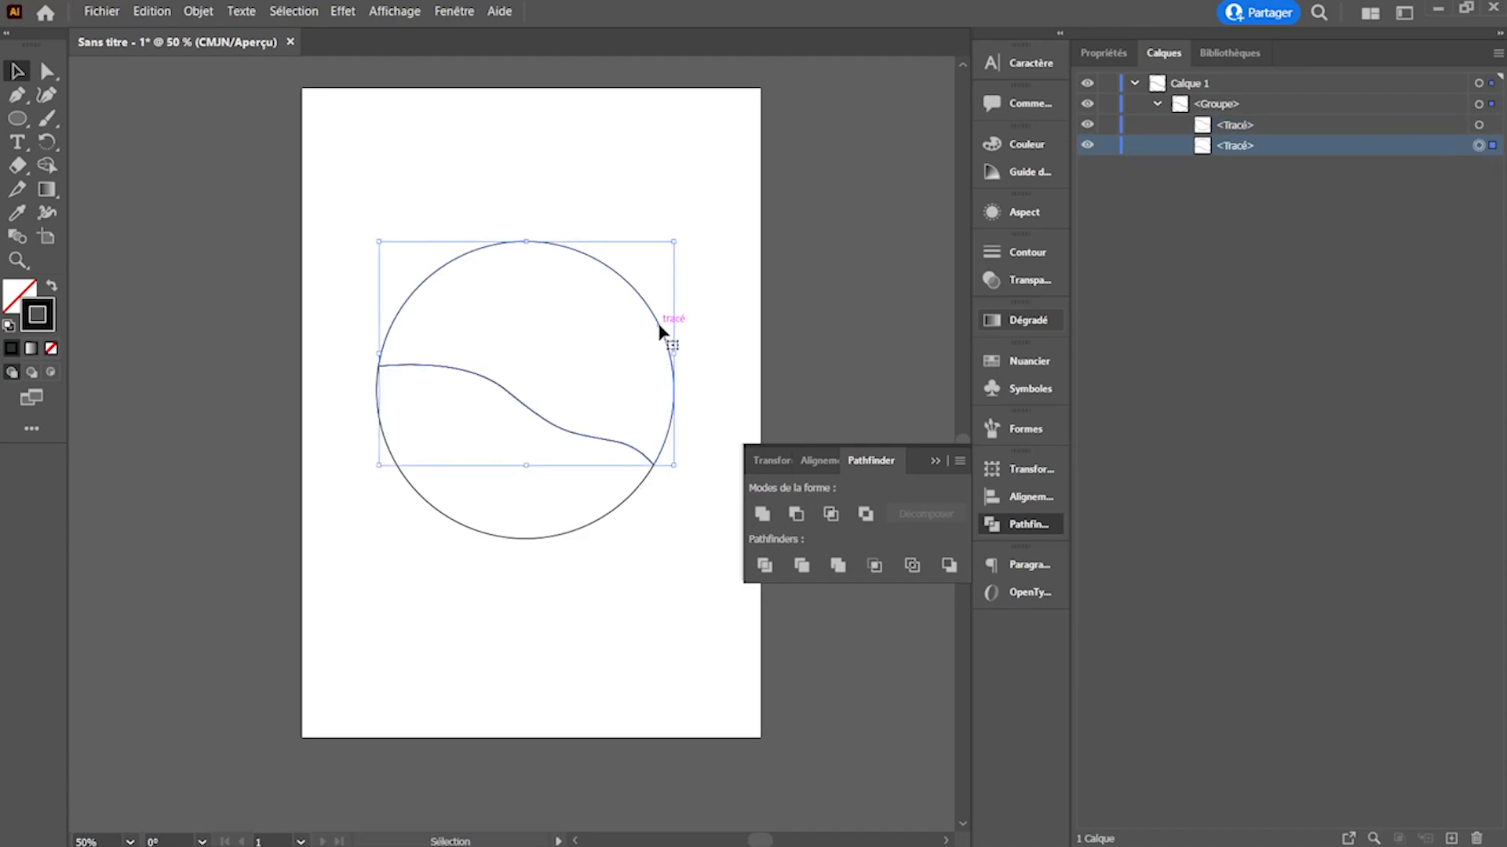
{"action": "left_click_drag", "start_coordinate": [662, 326], "coordinate": [658, 299]}
{"action": "left_click", "coordinate": [720, 322]}
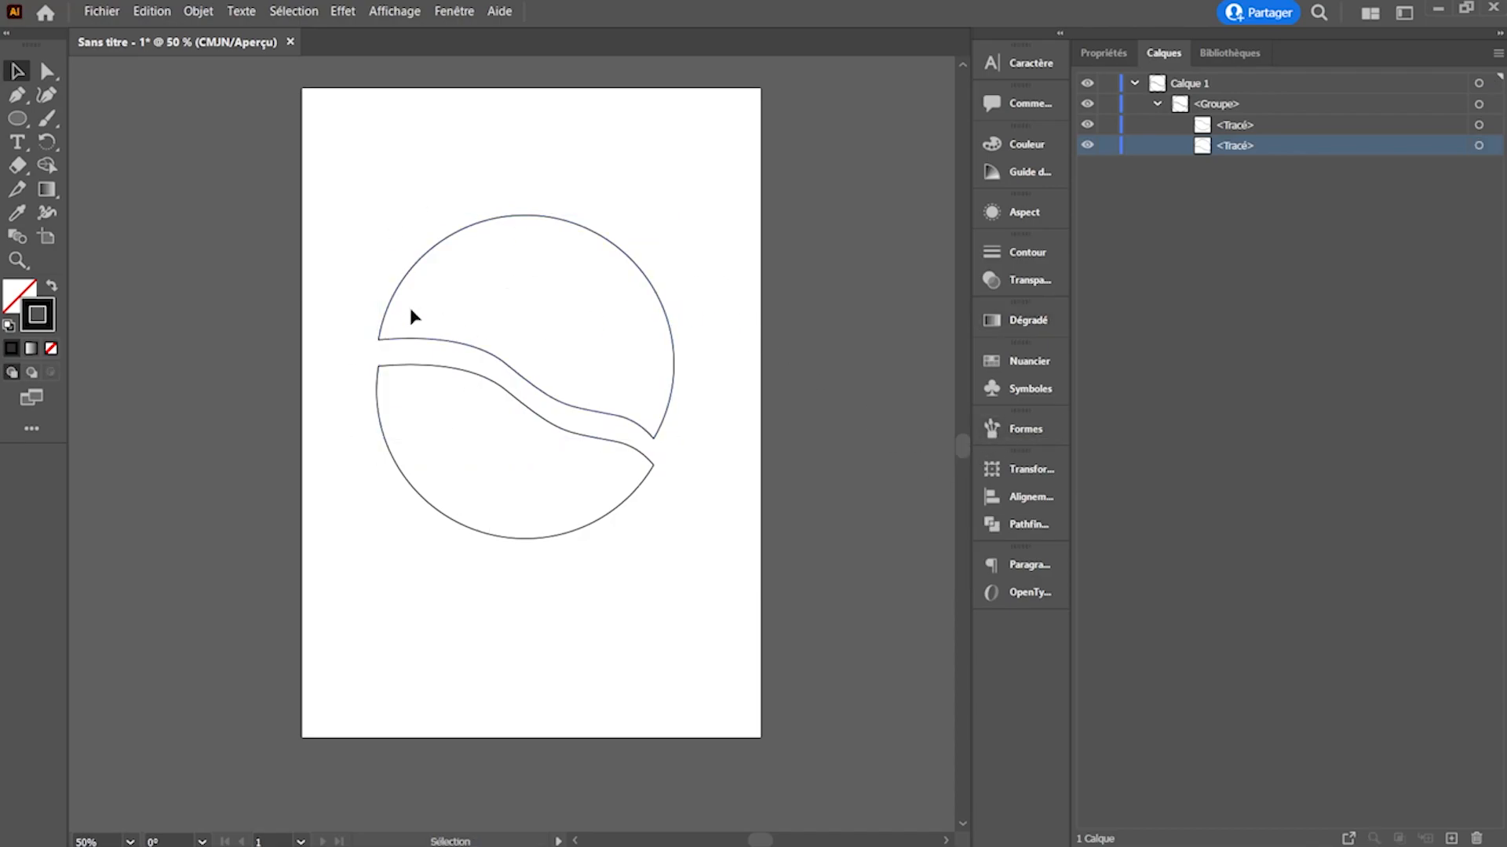
- Create an area text frame reading "Bonjour" and move it beside the upper half of the circle
{"action": "left_click", "coordinate": [18, 142]}
{"action": "left_click_drag", "start_coordinate": [303, 94], "coordinate": [603, 183]}
{"action": "type", "text": "Bonjour"}
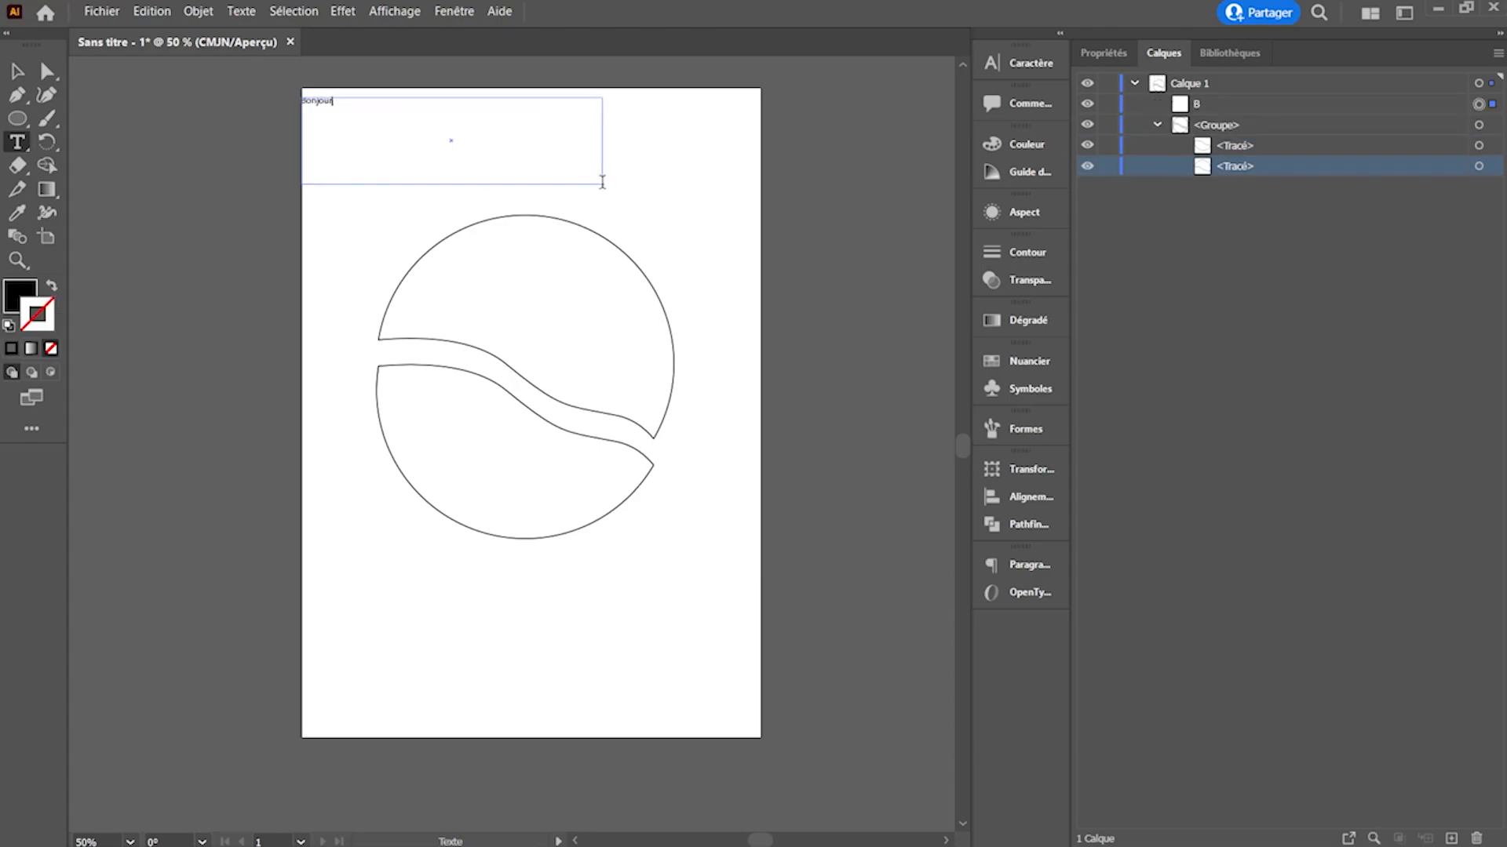
{"action": "left_click", "coordinate": [17, 71]}
{"action": "left_click_drag", "start_coordinate": [321, 104], "coordinate": [378, 304]}
{"action": "left_click", "coordinate": [384, 202]}
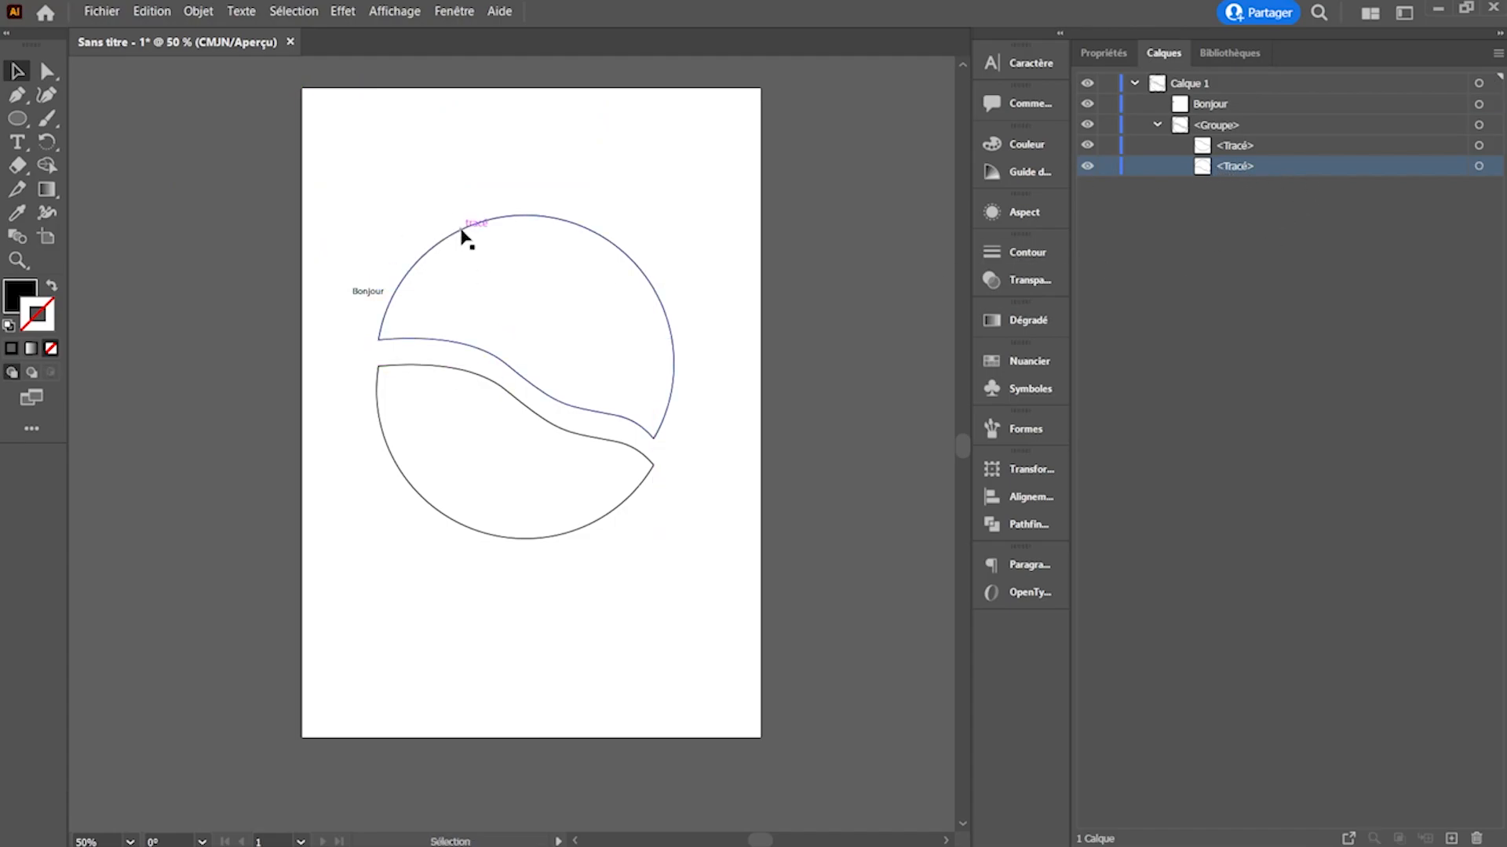
- Move the upper half's path out of the group to above the "Bonjour" text in the layer stack
{"action": "left_click", "coordinate": [514, 219]}
{"action": "left_click", "coordinate": [824, 212]}
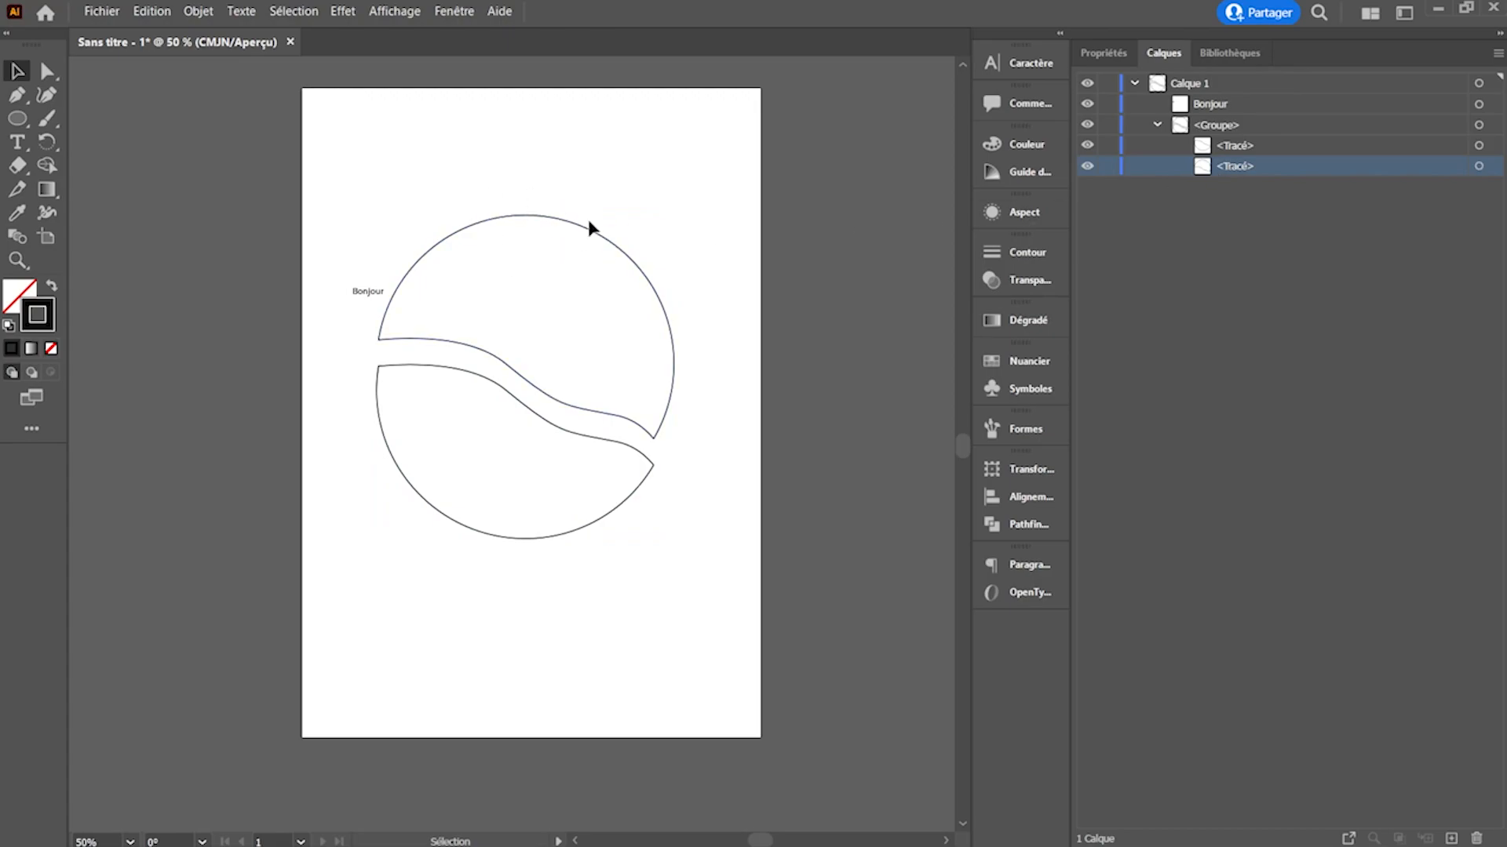
{"action": "left_click_drag", "start_coordinate": [1238, 173], "coordinate": [1236, 98]}
{"action": "left_click", "coordinate": [1221, 126]}
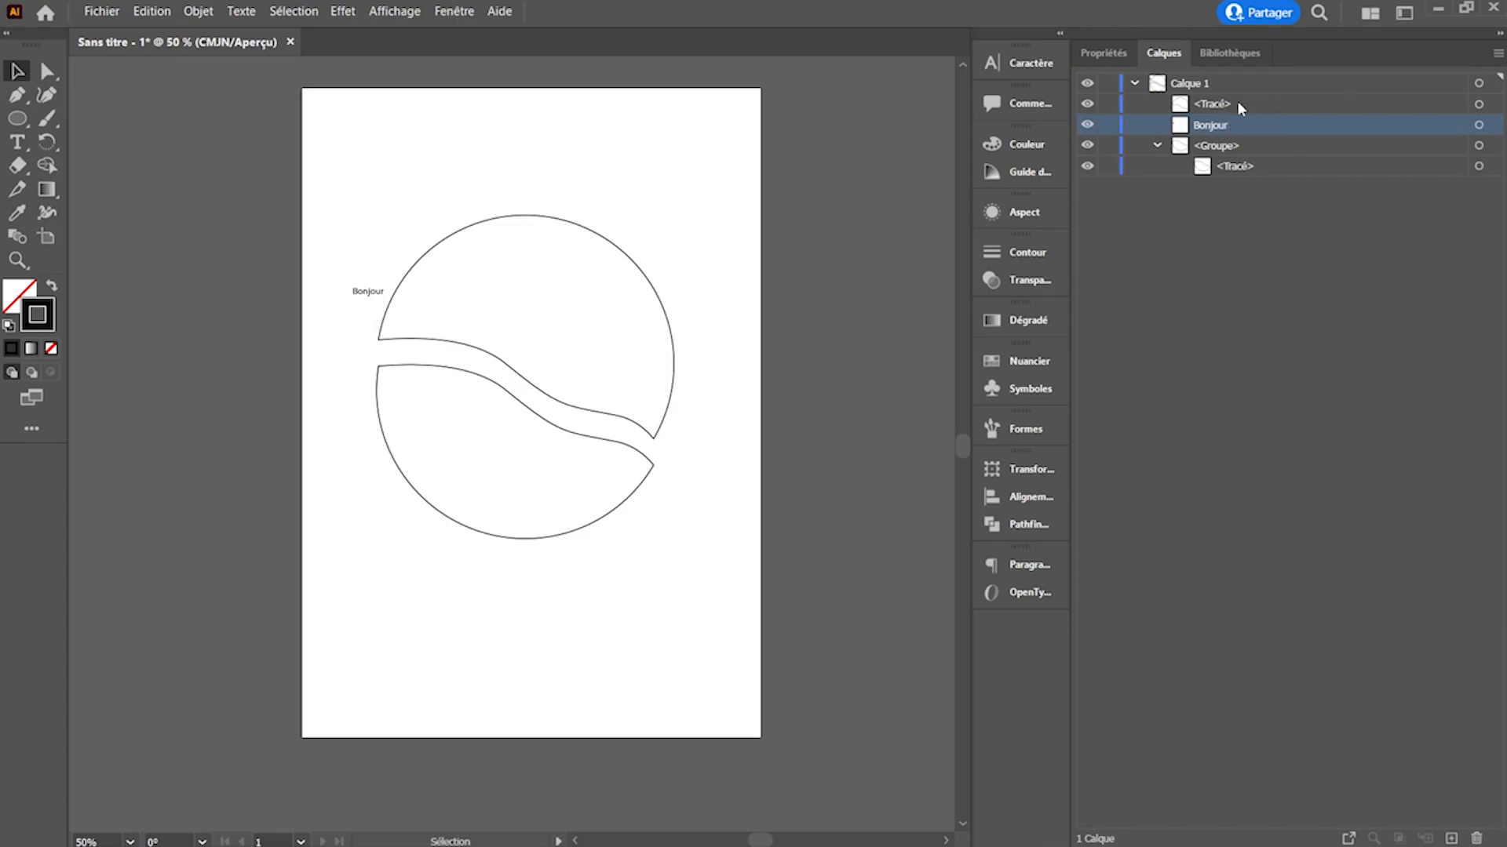
{"action": "left_click", "coordinate": [1217, 108]}
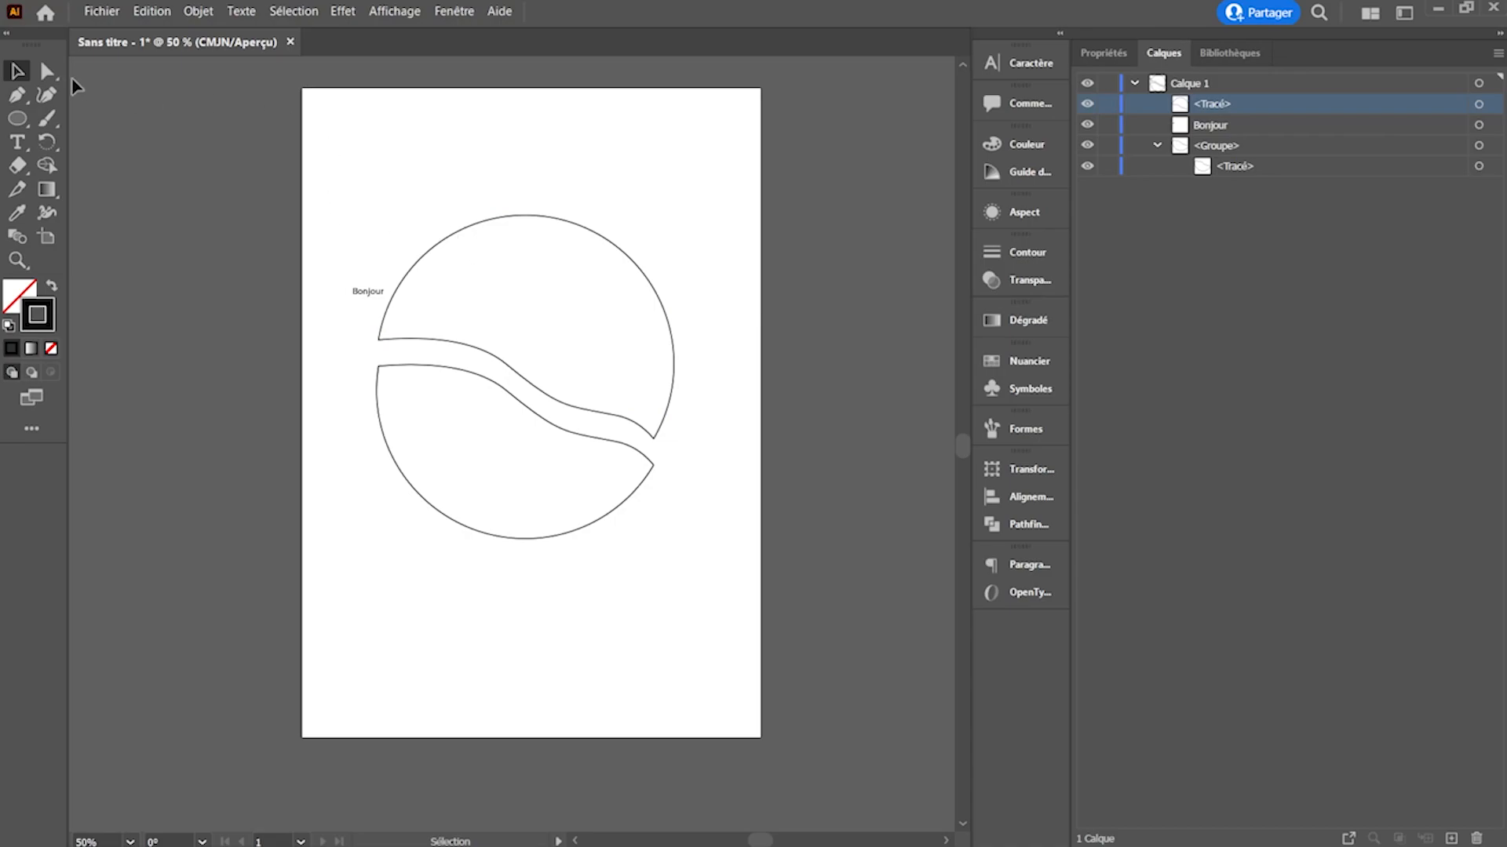
- Select the "Bonjour" text with the upper half and warp it using the envelope distortion "Créer d'après l'objet au premier plan"
{"action": "left_click_drag", "start_coordinate": [353, 162], "coordinate": [534, 292]}
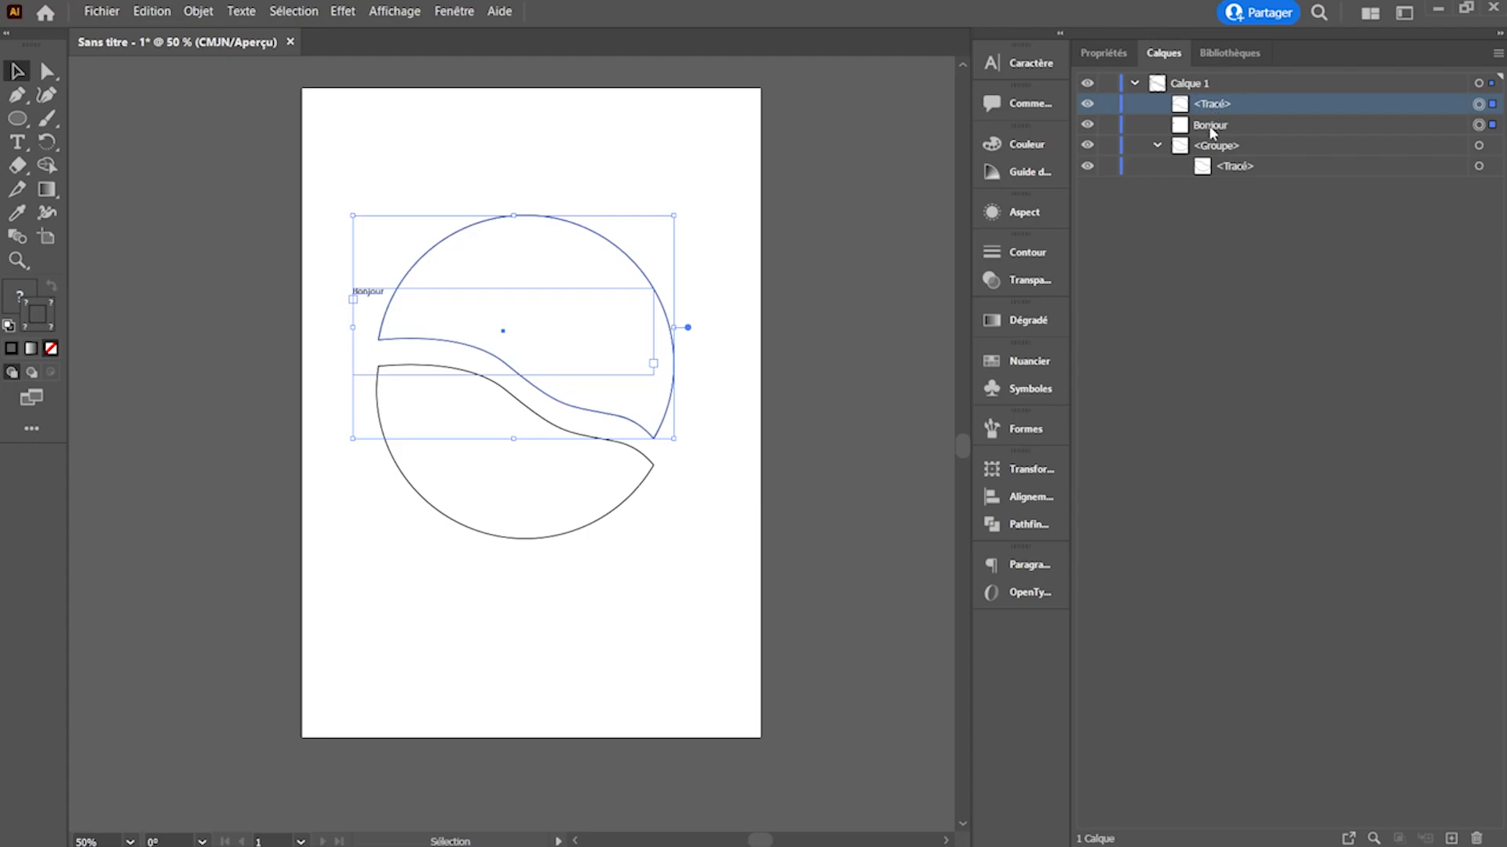
{"action": "left_click", "coordinate": [153, 12]}
{"action": "mouse_move", "coordinate": [199, 15]}
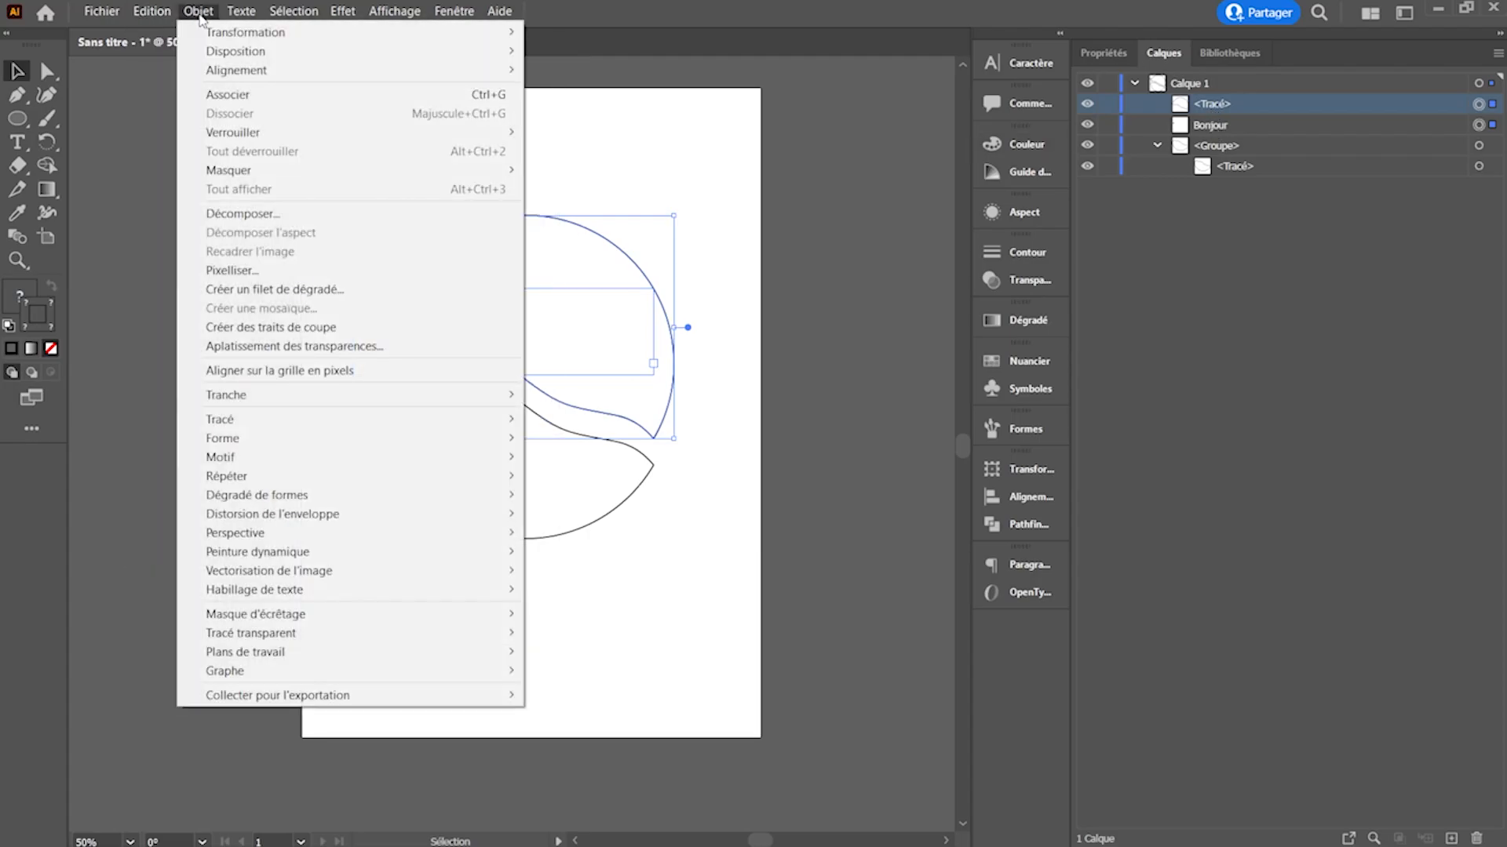
{"action": "mouse_move", "coordinate": [336, 525]}
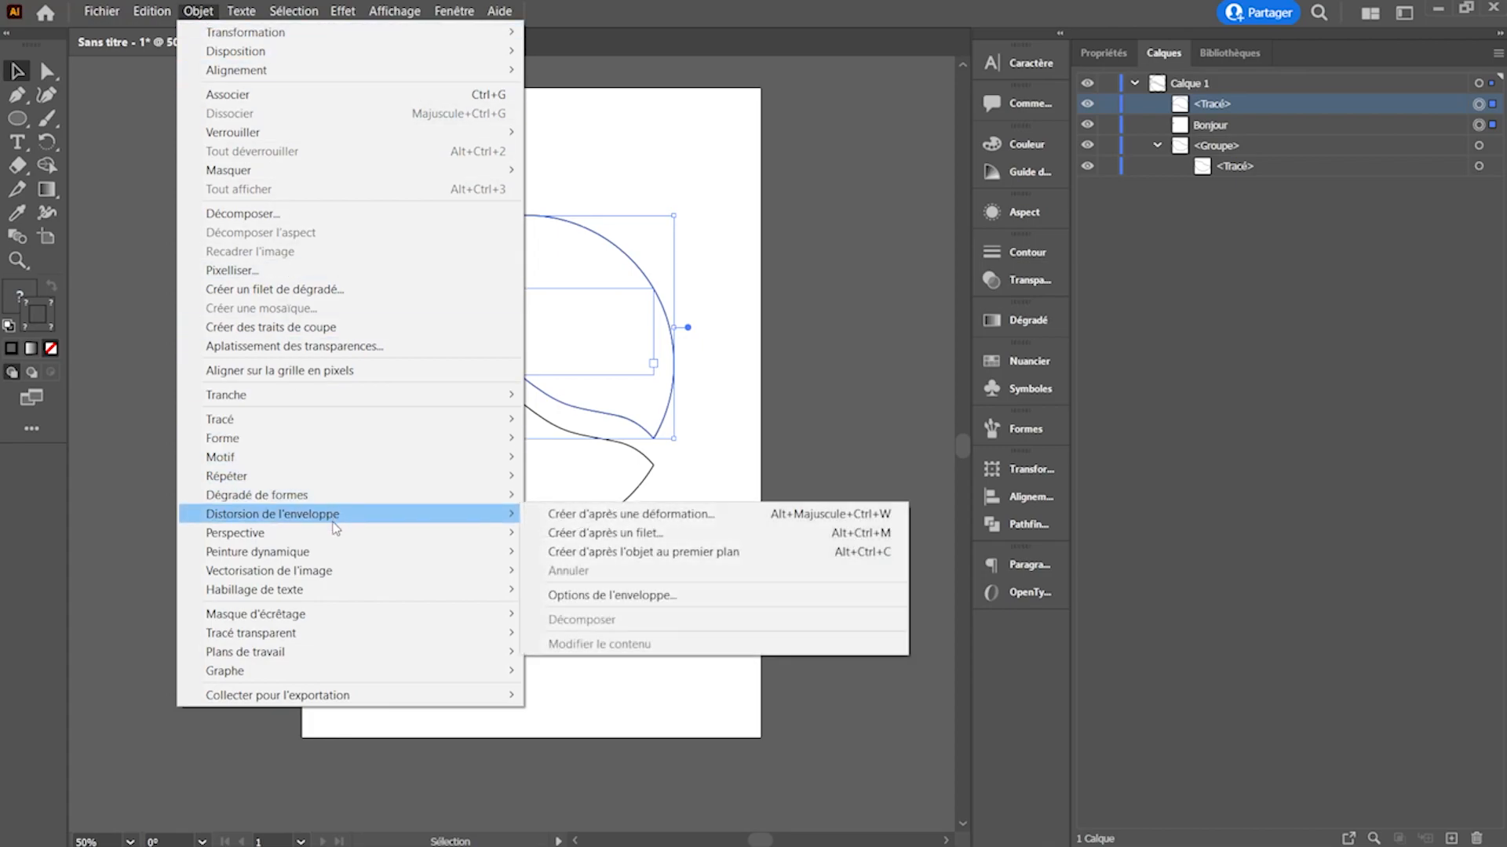
{"action": "left_click", "coordinate": [634, 554]}
{"action": "left_click", "coordinate": [702, 588]}
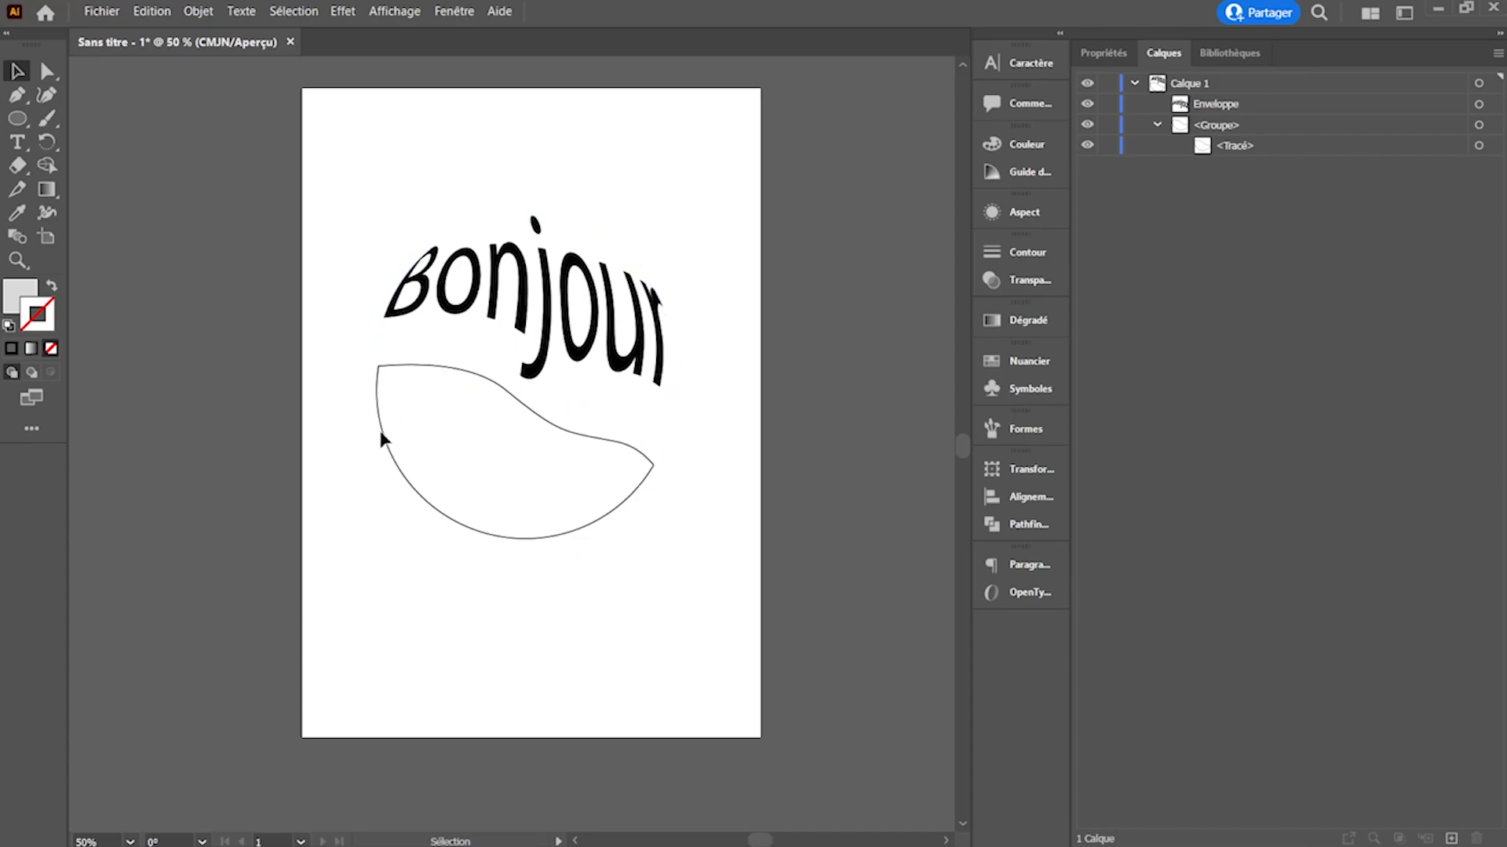
- Create an area text frame reading "graphisme" and move it beside the lower half of the circle
{"action": "left_click", "coordinate": [18, 142]}
{"action": "left_click_drag", "start_coordinate": [317, 101], "coordinate": [560, 157]}
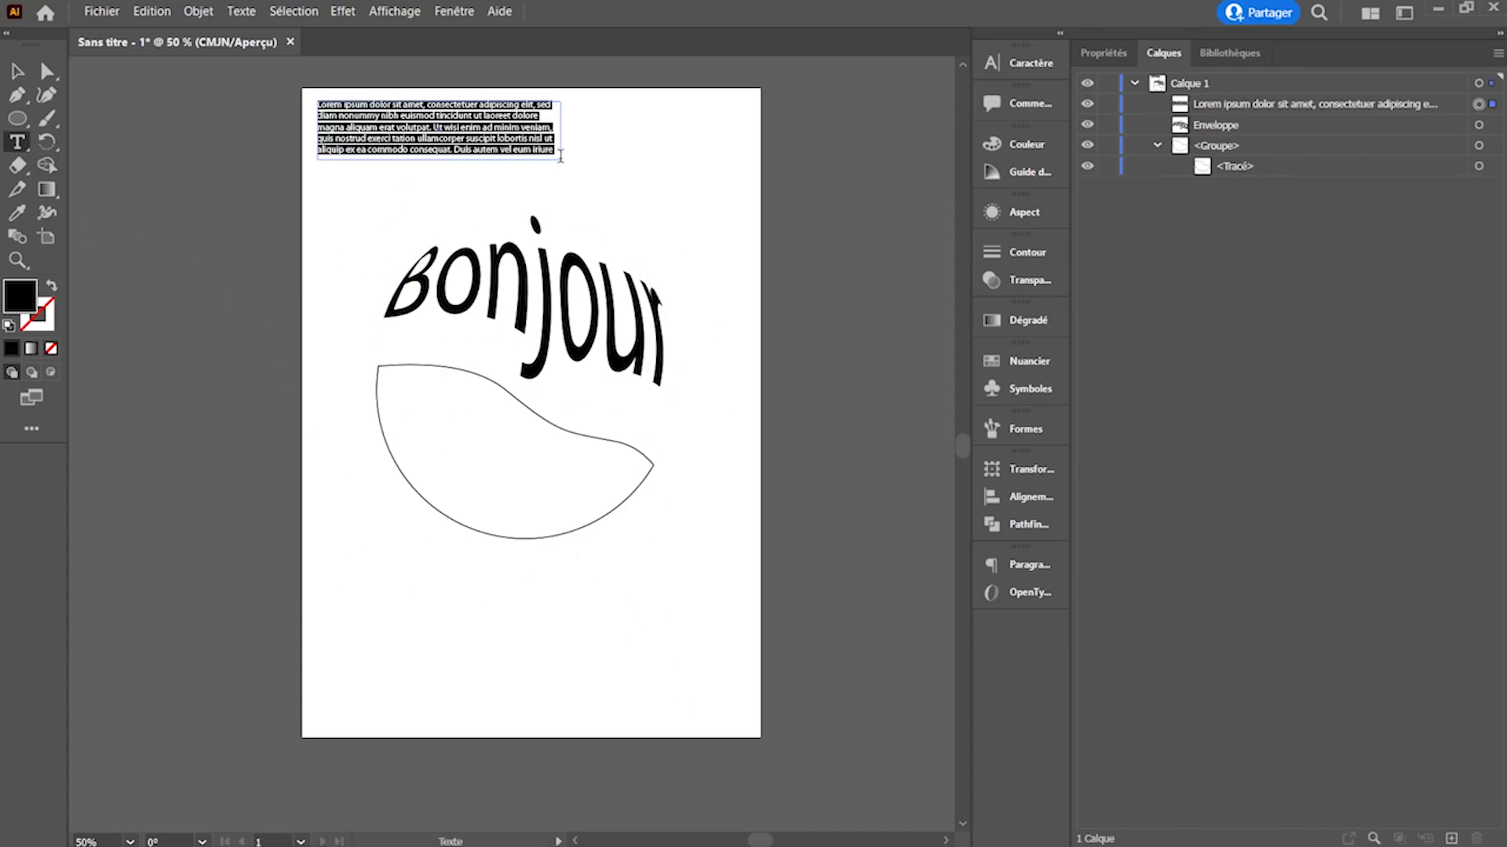
{"action": "type", "text": "graphisme"}
{"action": "left_click", "coordinate": [17, 71]}
{"action": "left_click_drag", "start_coordinate": [347, 111], "coordinate": [347, 480]}
{"action": "left_click", "coordinate": [386, 586]}
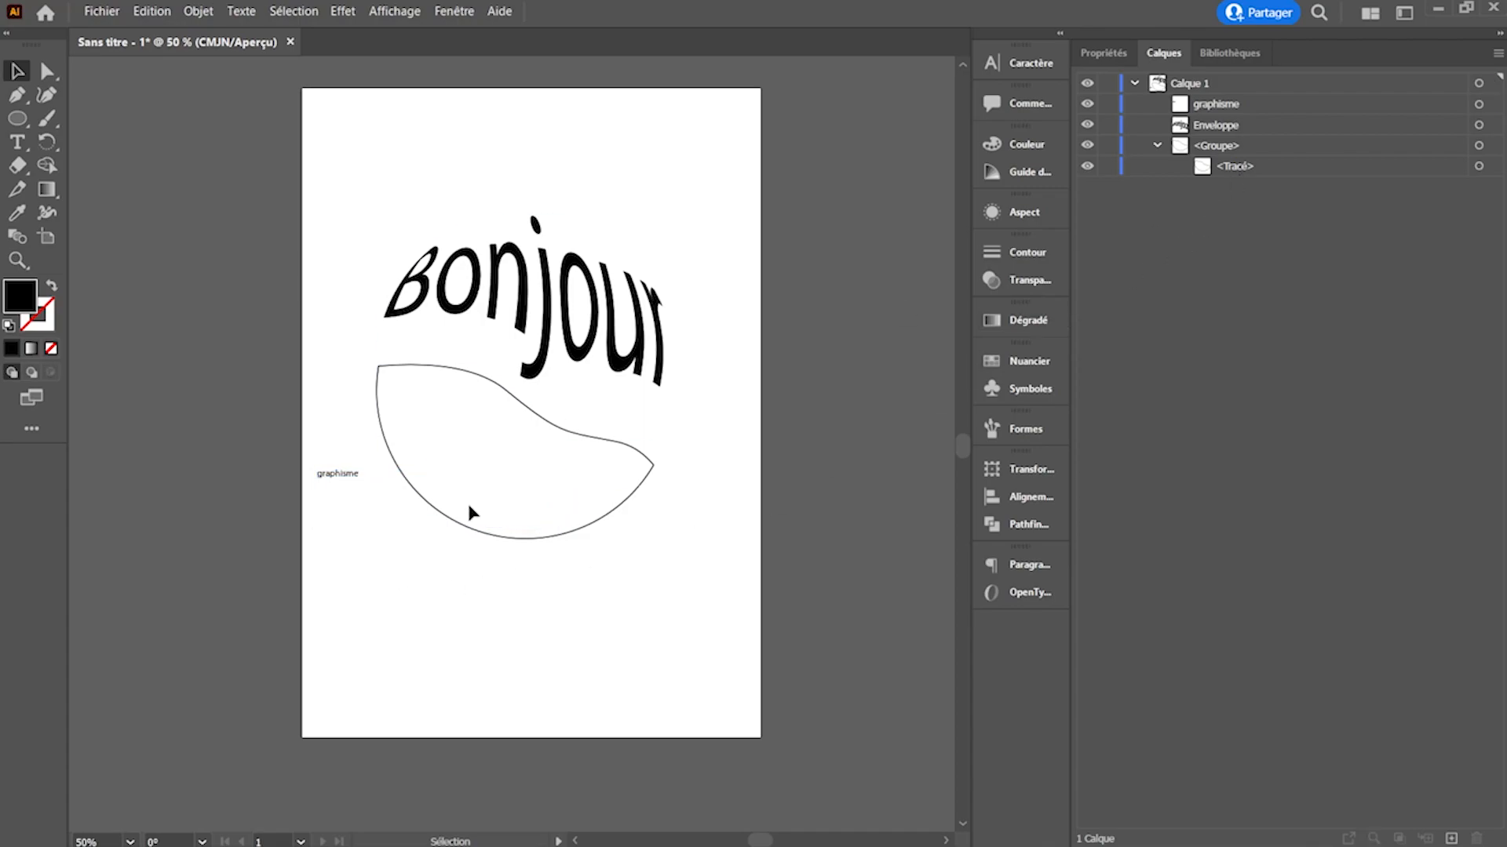
- Place the lower half's path above the "graphisme" text and warp the text into it with "Créer d'après l'objet au premier plan"
{"action": "left_click", "coordinate": [1242, 169]}
{"action": "left_click_drag", "start_coordinate": [1247, 173], "coordinate": [1232, 95]}
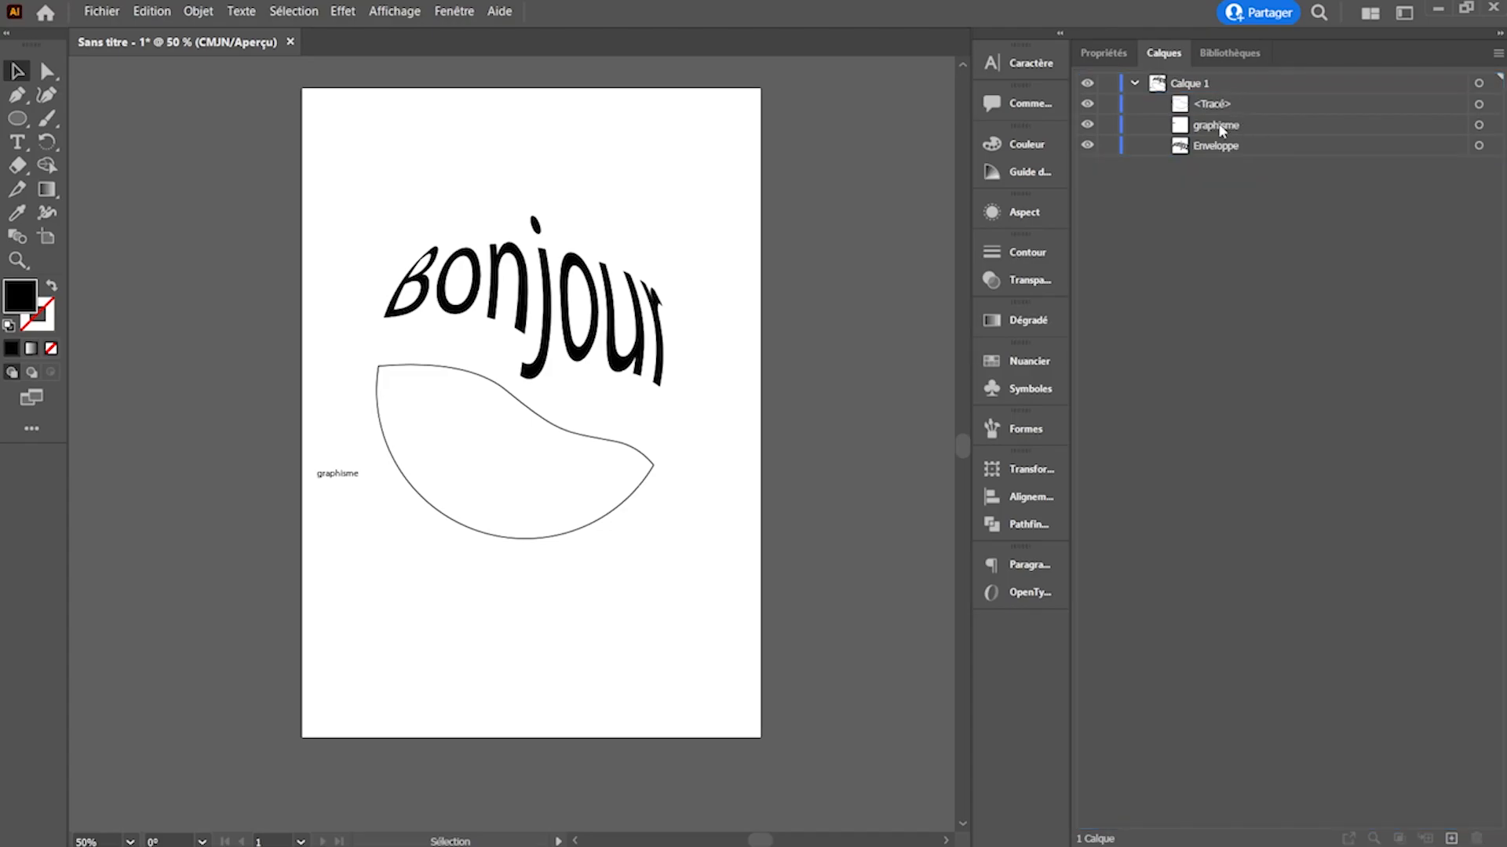
{"action": "left_click_drag", "start_coordinate": [343, 550], "coordinate": [465, 438]}
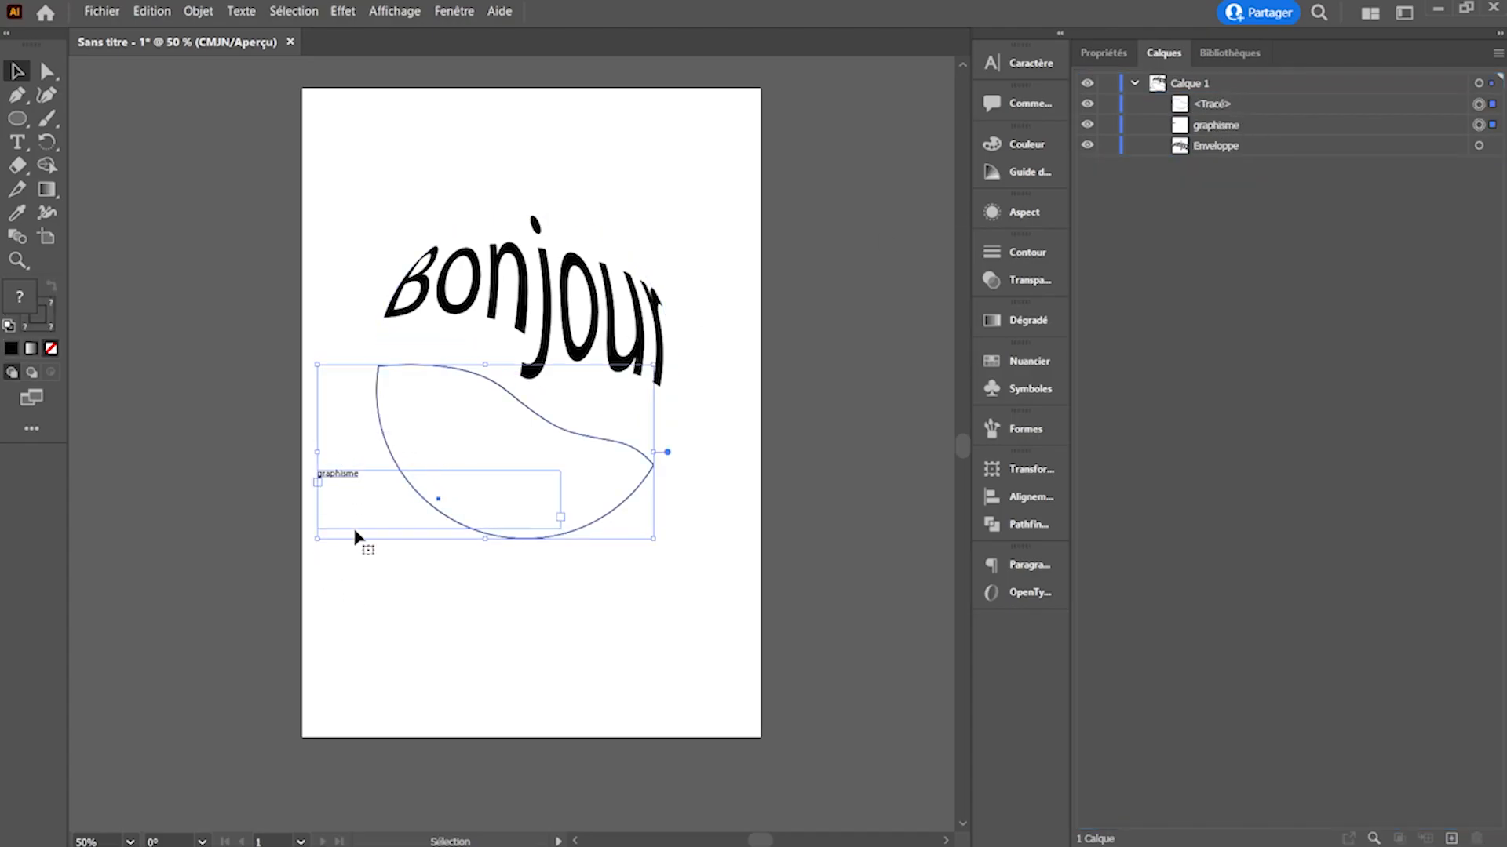
{"action": "left_click", "coordinate": [198, 11]}
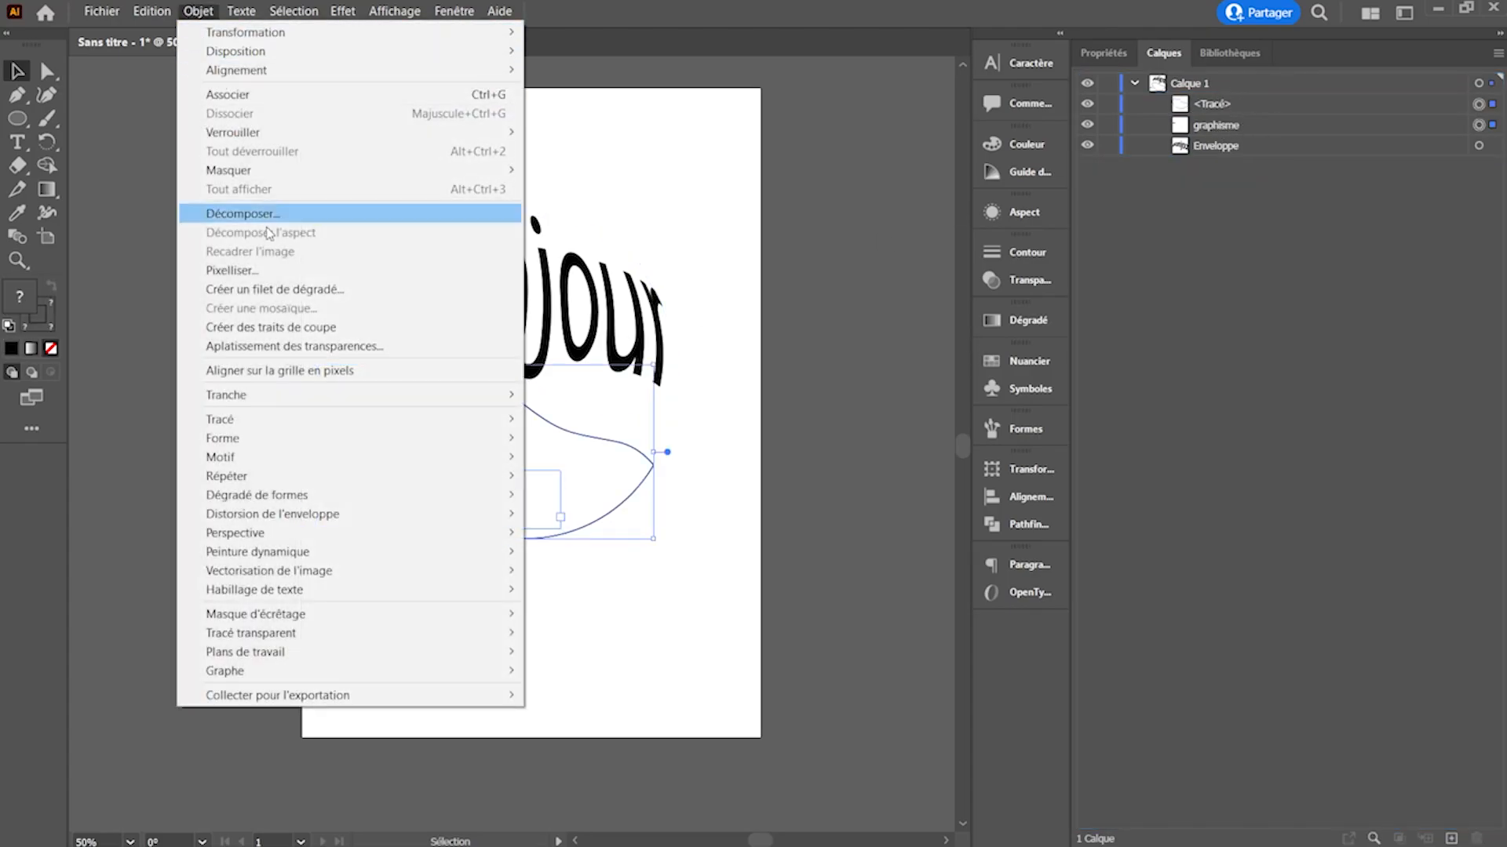
{"action": "mouse_move", "coordinate": [329, 514]}
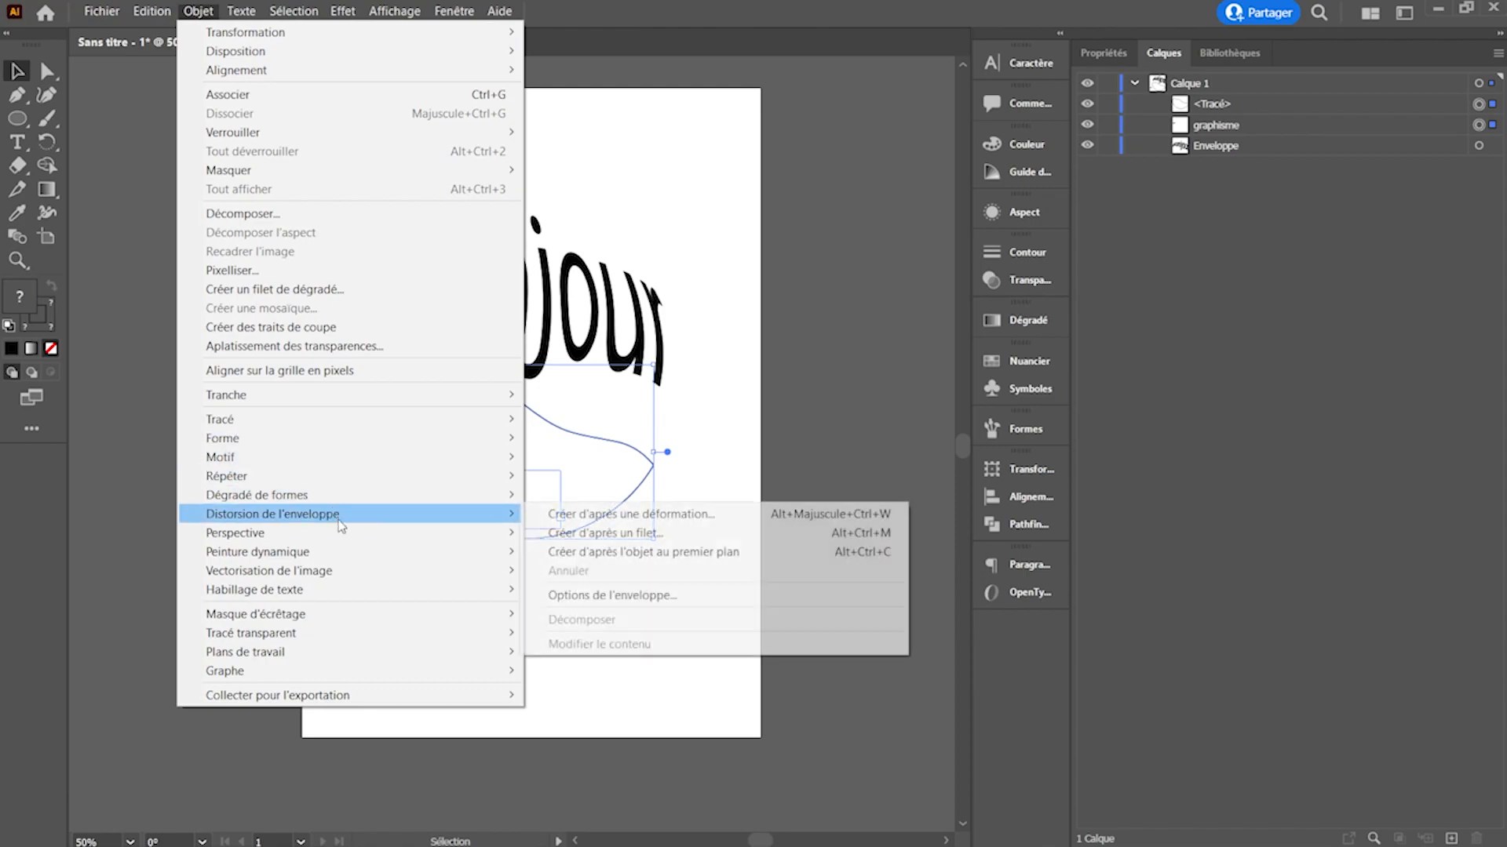
{"action": "left_click", "coordinate": [608, 553]}
{"action": "left_click", "coordinate": [667, 659]}
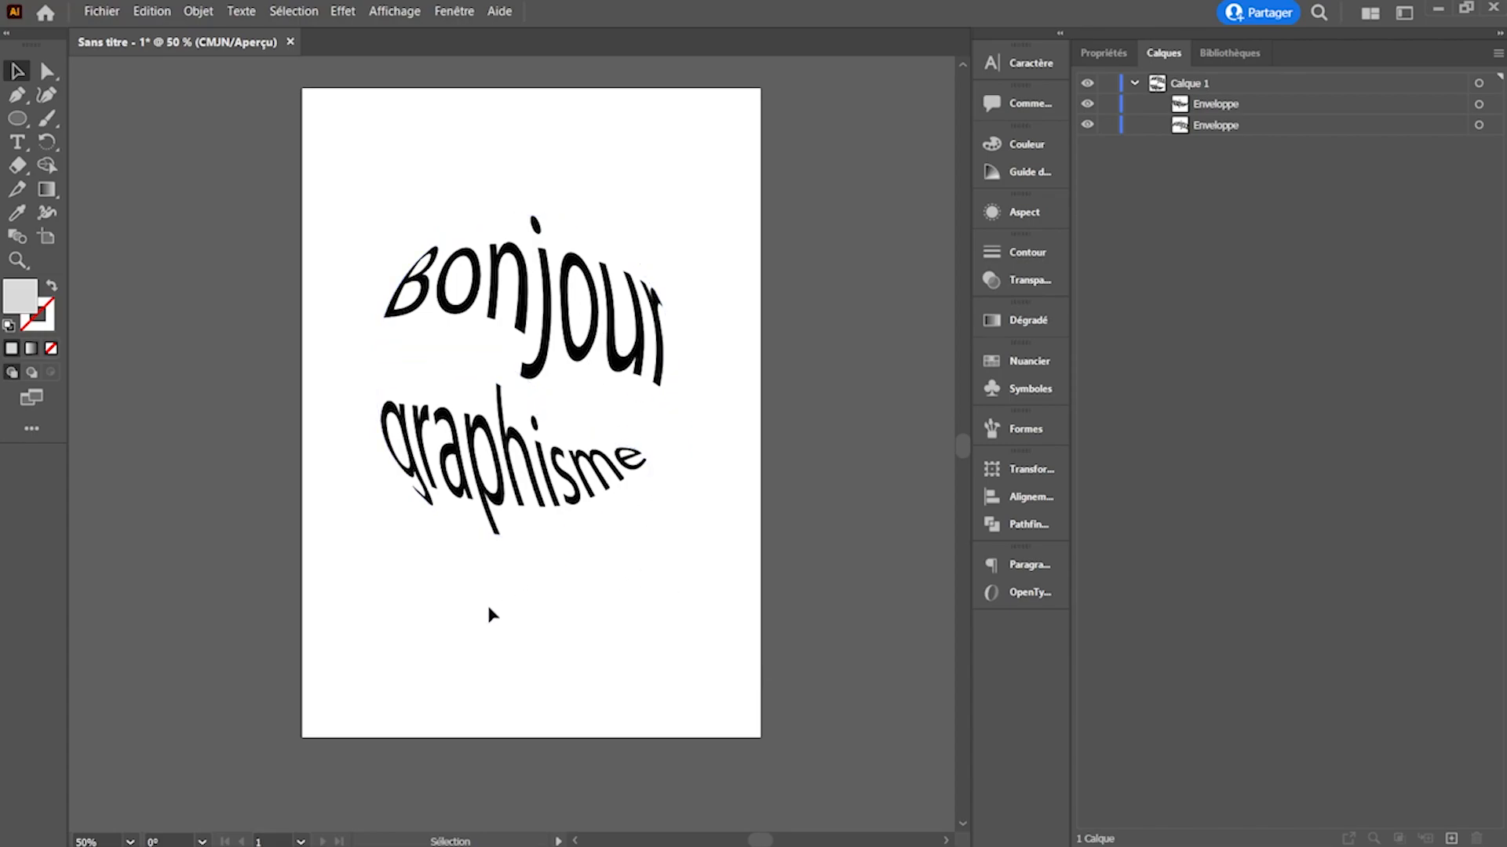
- Move both warped words up to the top of the artboard and draw a wide rectangle below them
{"action": "left_click_drag", "start_coordinate": [353, 586], "coordinate": [572, 186]}
{"action": "left_click", "coordinate": [345, 282]}
{"action": "left_click_drag", "start_coordinate": [17, 117], "coordinate": [88, 119]}
{"action": "mouse_move", "coordinate": [357, 500]}
{"action": "left_mouse_down"}
{"action": "mouse_move", "coordinate": [682, 673]}
{"action": "mouse_move", "coordinate": [664, 708]}
{"action": "left_mouse_up"}
- Remove the rectangle's fill and set its stroke colour to black, 000000
{"action": "left_click", "coordinate": [52, 287]}
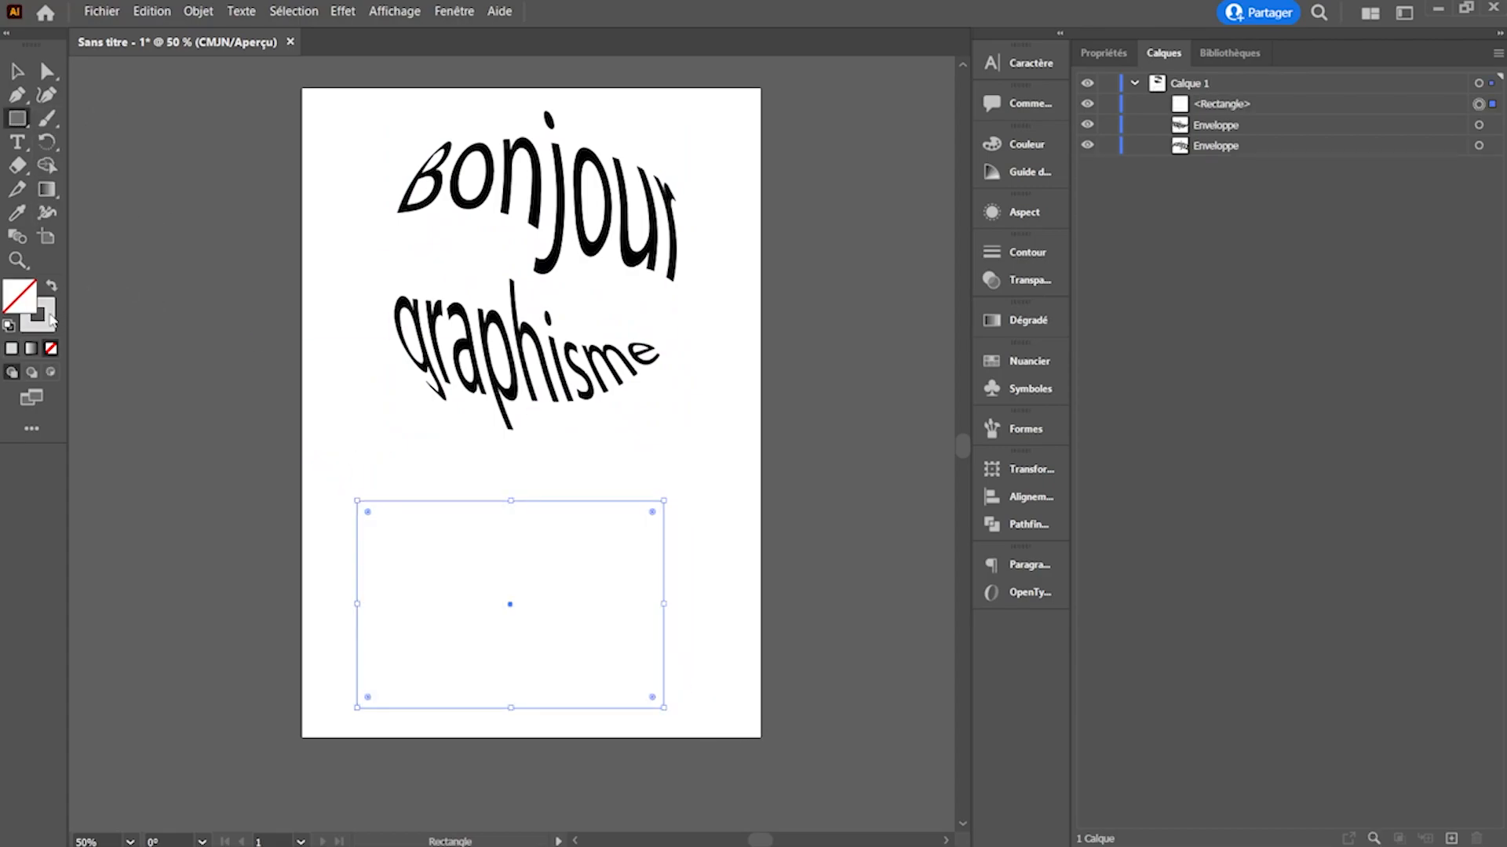
{"action": "double_click", "coordinate": [36, 315]}
{"action": "left_click_drag", "start_coordinate": [602, 424], "coordinate": [477, 559]}
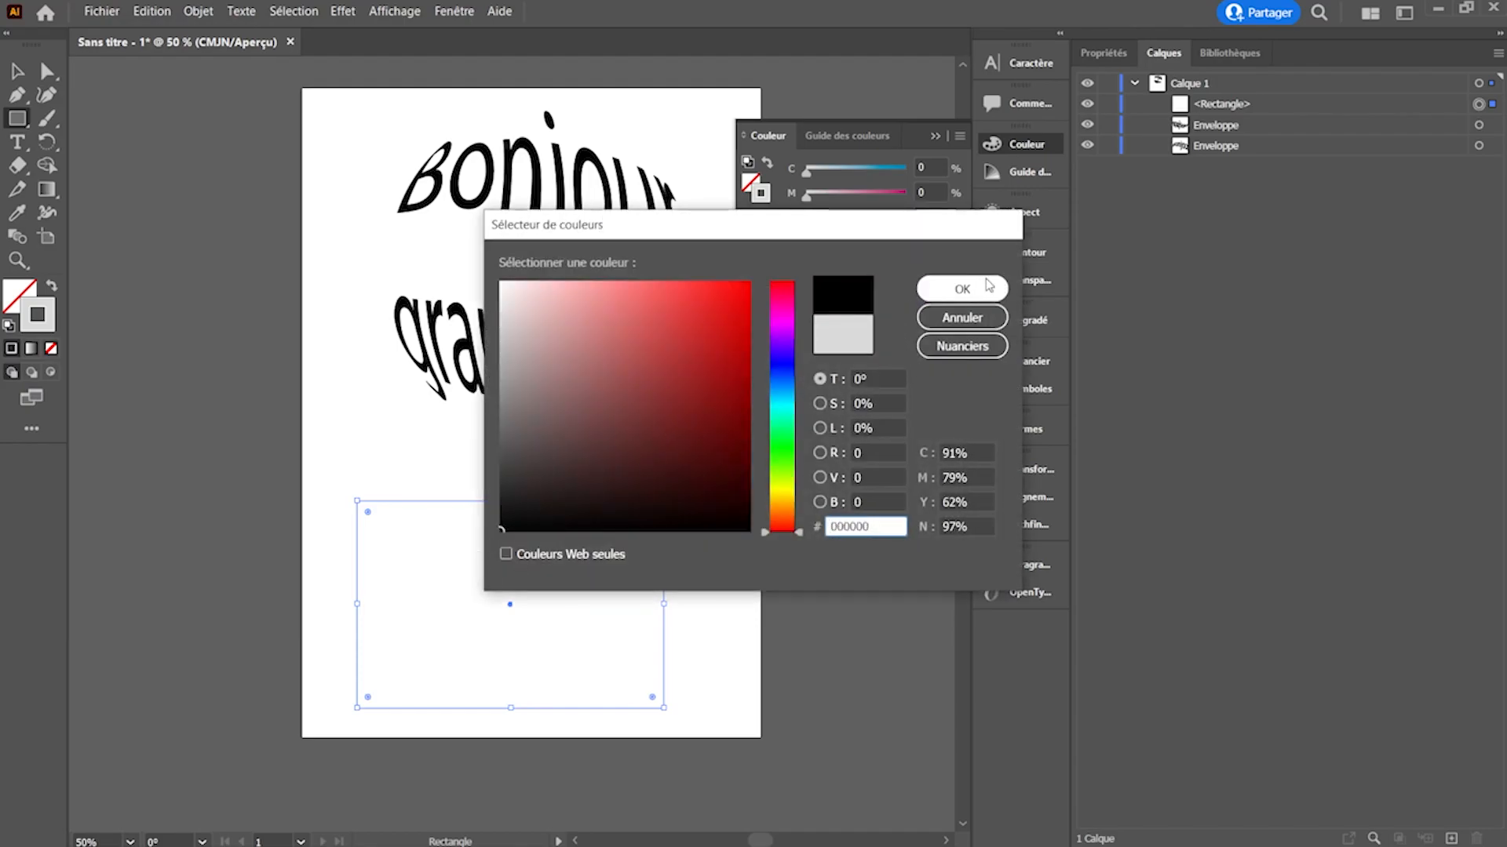
{"action": "left_click", "coordinate": [941, 289]}
{"action": "left_click", "coordinate": [17, 71]}
{"action": "left_click", "coordinate": [332, 481]}
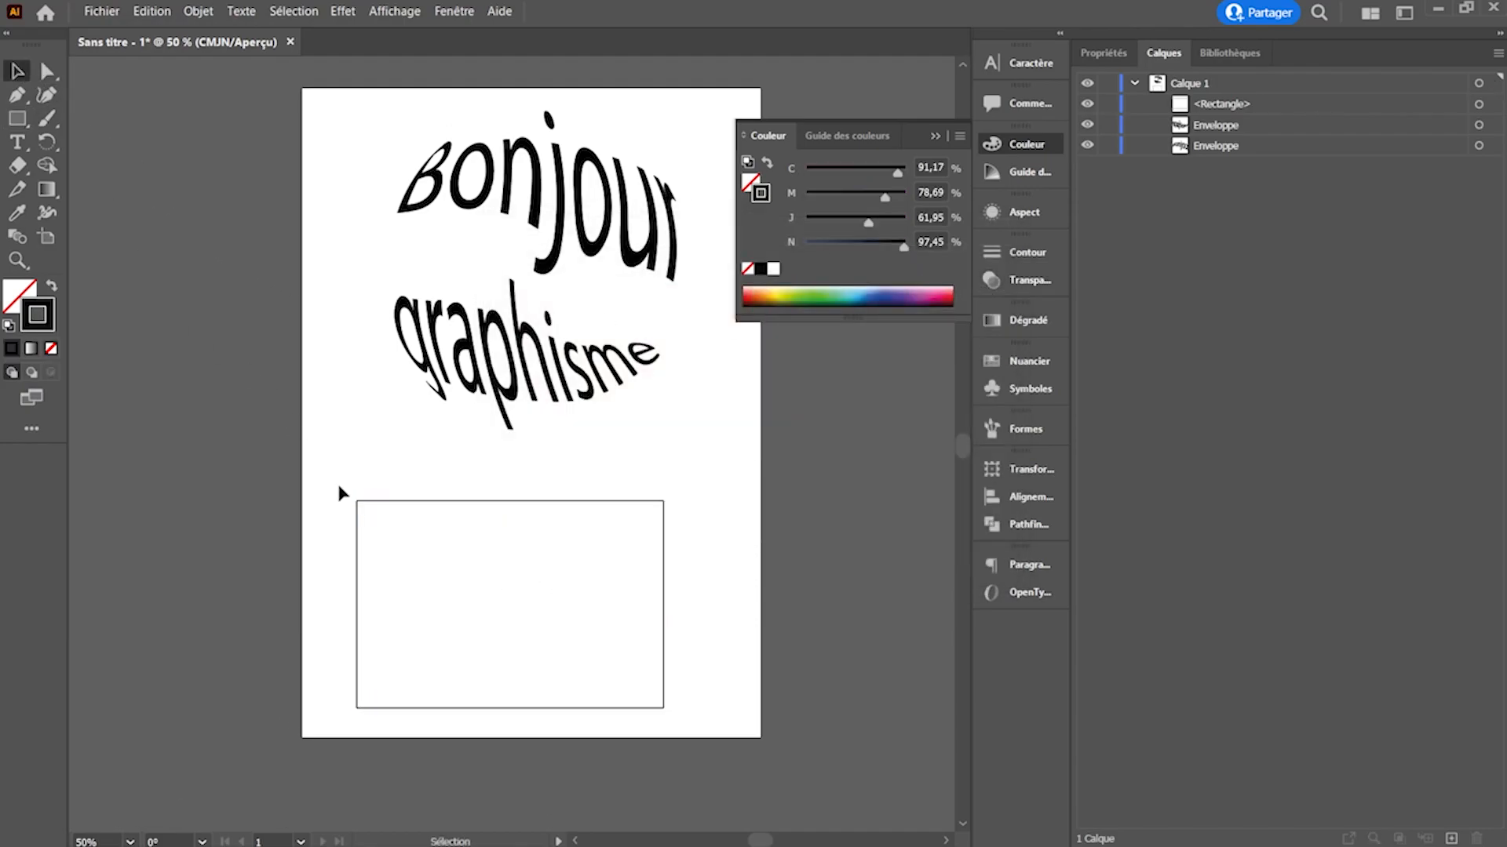
- Draw a gently curved open path with the Pen tool across the full width of the rectangle
{"action": "left_click", "coordinate": [23, 95]}
{"action": "left_click", "coordinate": [310, 601]}
{"action": "left_click_drag", "start_coordinate": [610, 611], "coordinate": [744, 590]}
{"action": "key", "text": "v"}
{"action": "left_click", "coordinate": [343, 504]}
- Divide the rectangle along the curved path with Pathfinder Divide and expand the resulting group in the layer list
{"action": "left_click_drag", "start_coordinate": [316, 444], "coordinate": [474, 683]}
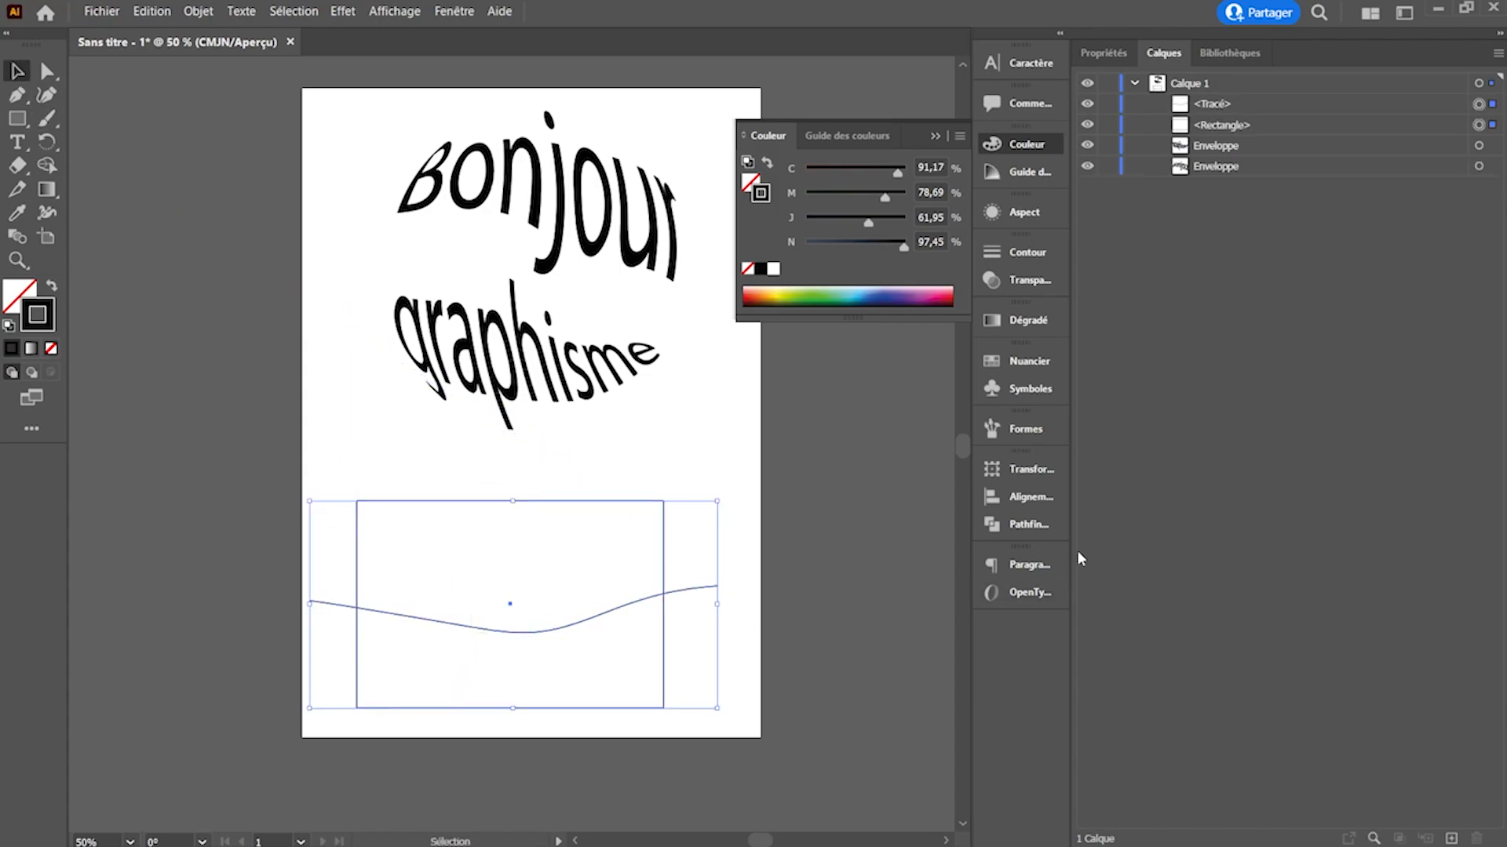
{"action": "left_click", "coordinate": [1024, 524]}
{"action": "left_click", "coordinate": [762, 566]}
{"action": "left_click", "coordinate": [756, 716]}
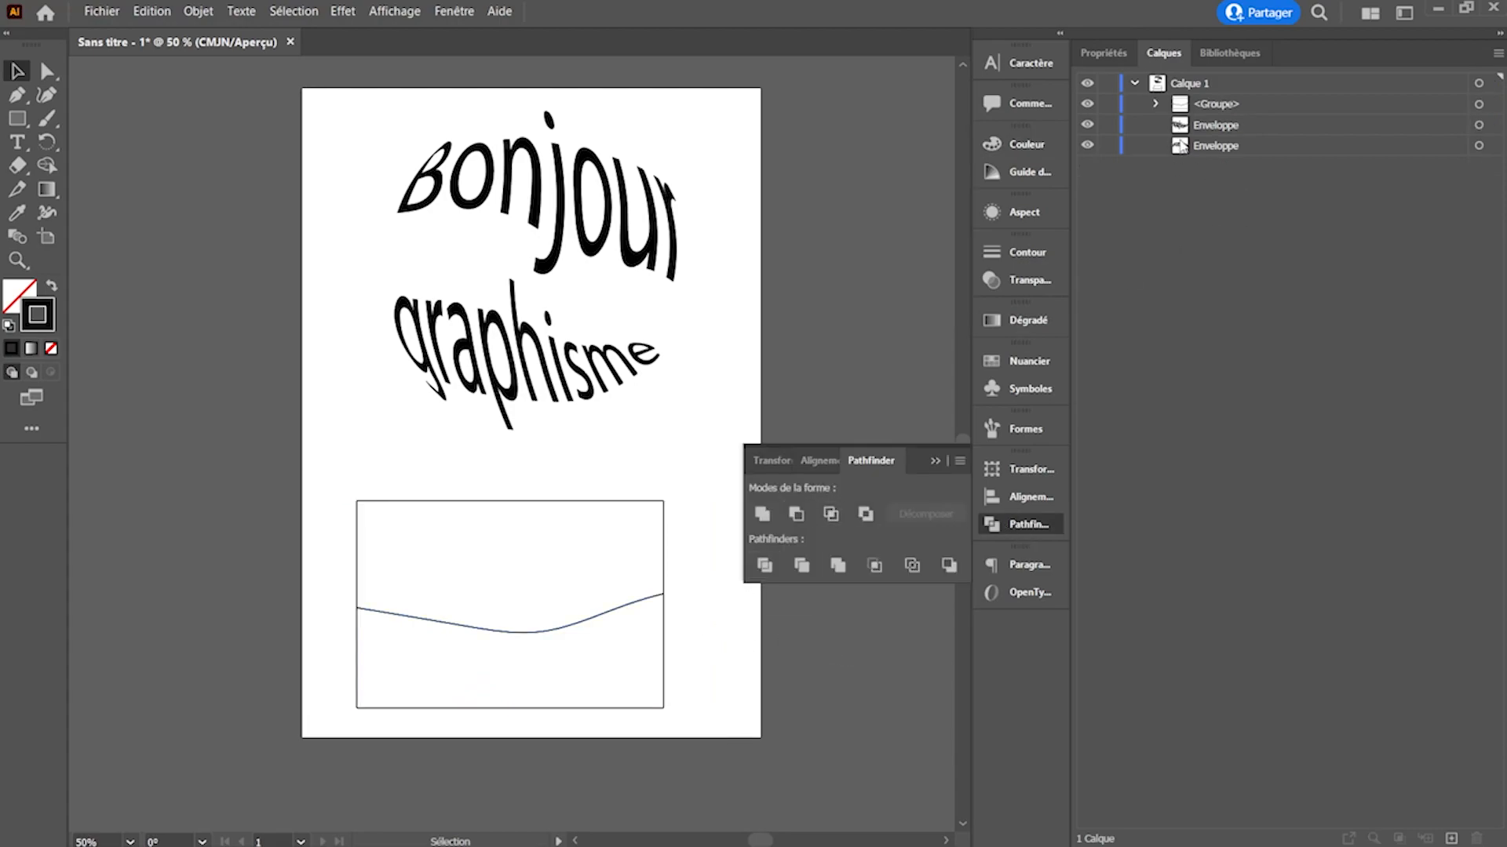
{"action": "left_click", "coordinate": [1154, 104]}
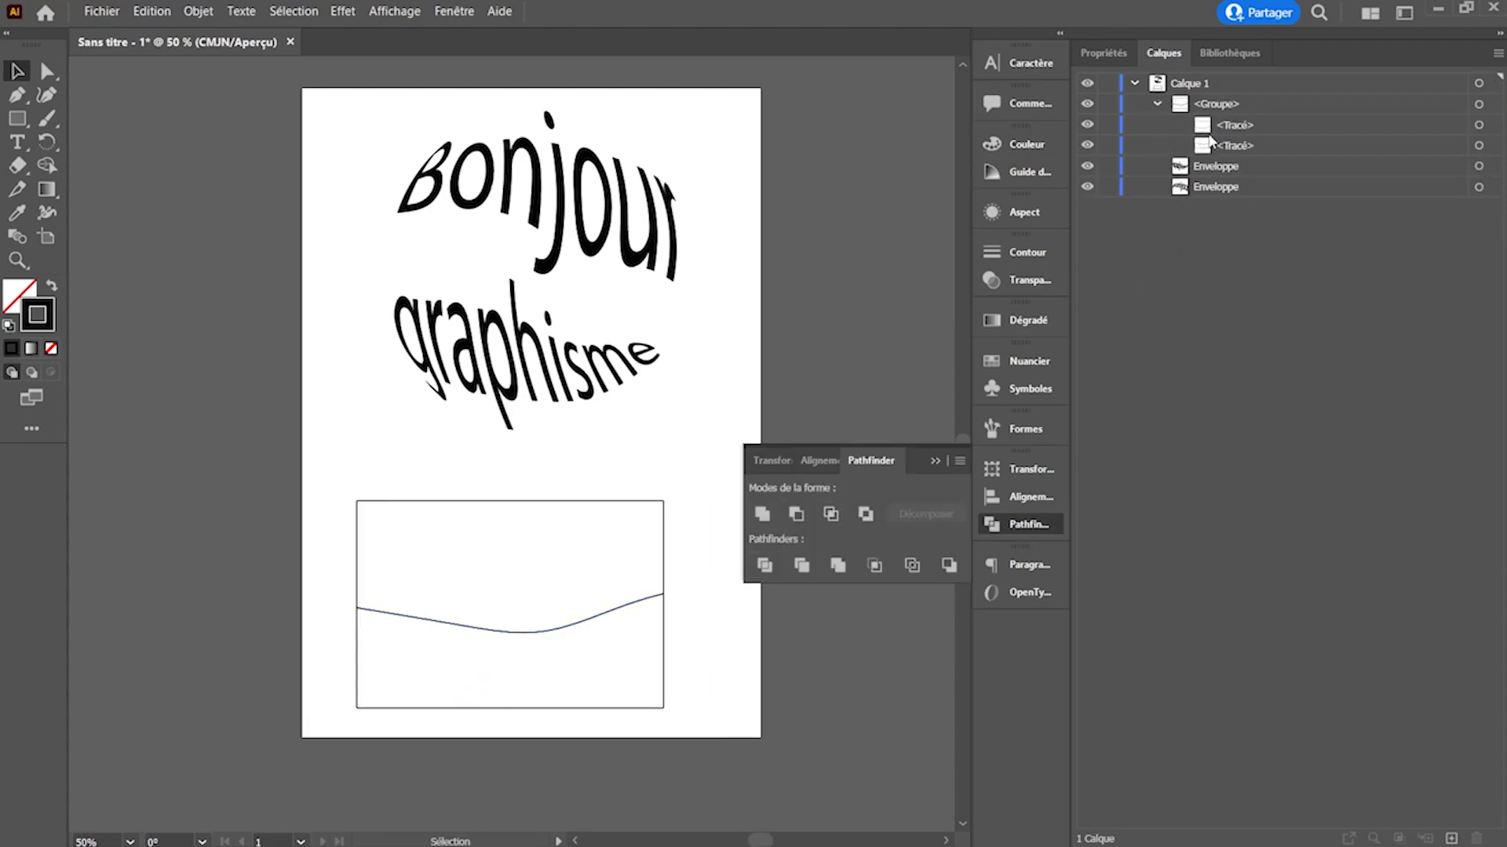
- Move the upper piece of the divided rectangle slightly up to leave a narrow gap above the lower piece
{"action": "left_click", "coordinate": [1478, 124]}
{"action": "left_click_drag", "start_coordinate": [672, 540], "coordinate": [662, 521]}
{"action": "left_click", "coordinate": [703, 669]}
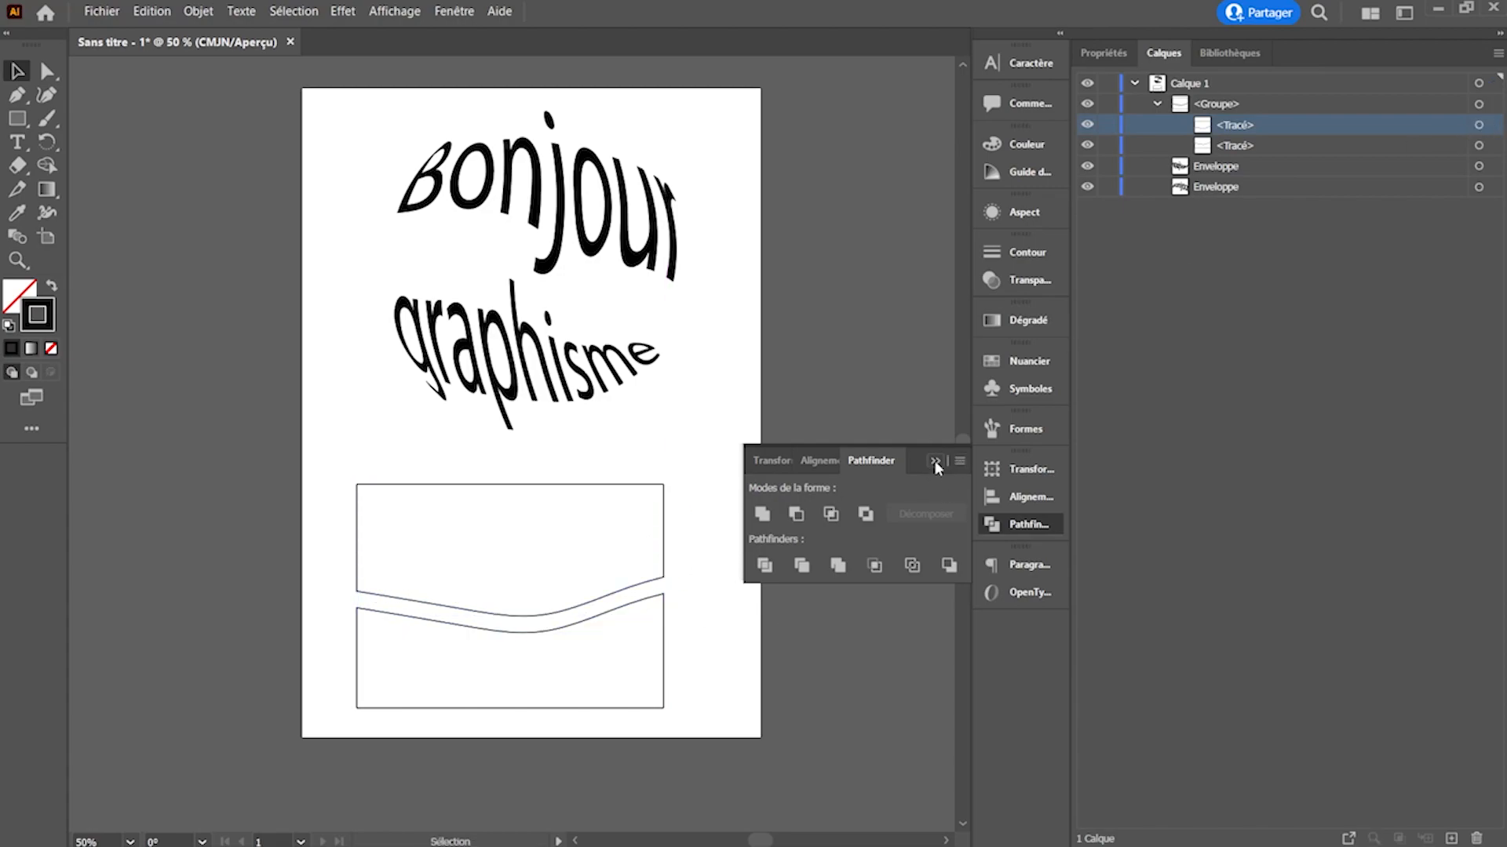
{"action": "left_click", "coordinate": [933, 462]}
- Create an area text box reading BONJOUR and place it to the right of the upper piece
{"action": "left_click", "coordinate": [20, 148]}
{"action": "left_click_drag", "start_coordinate": [688, 432], "coordinate": [954, 524]}
{"action": "type", "text": "BONJOUR"}
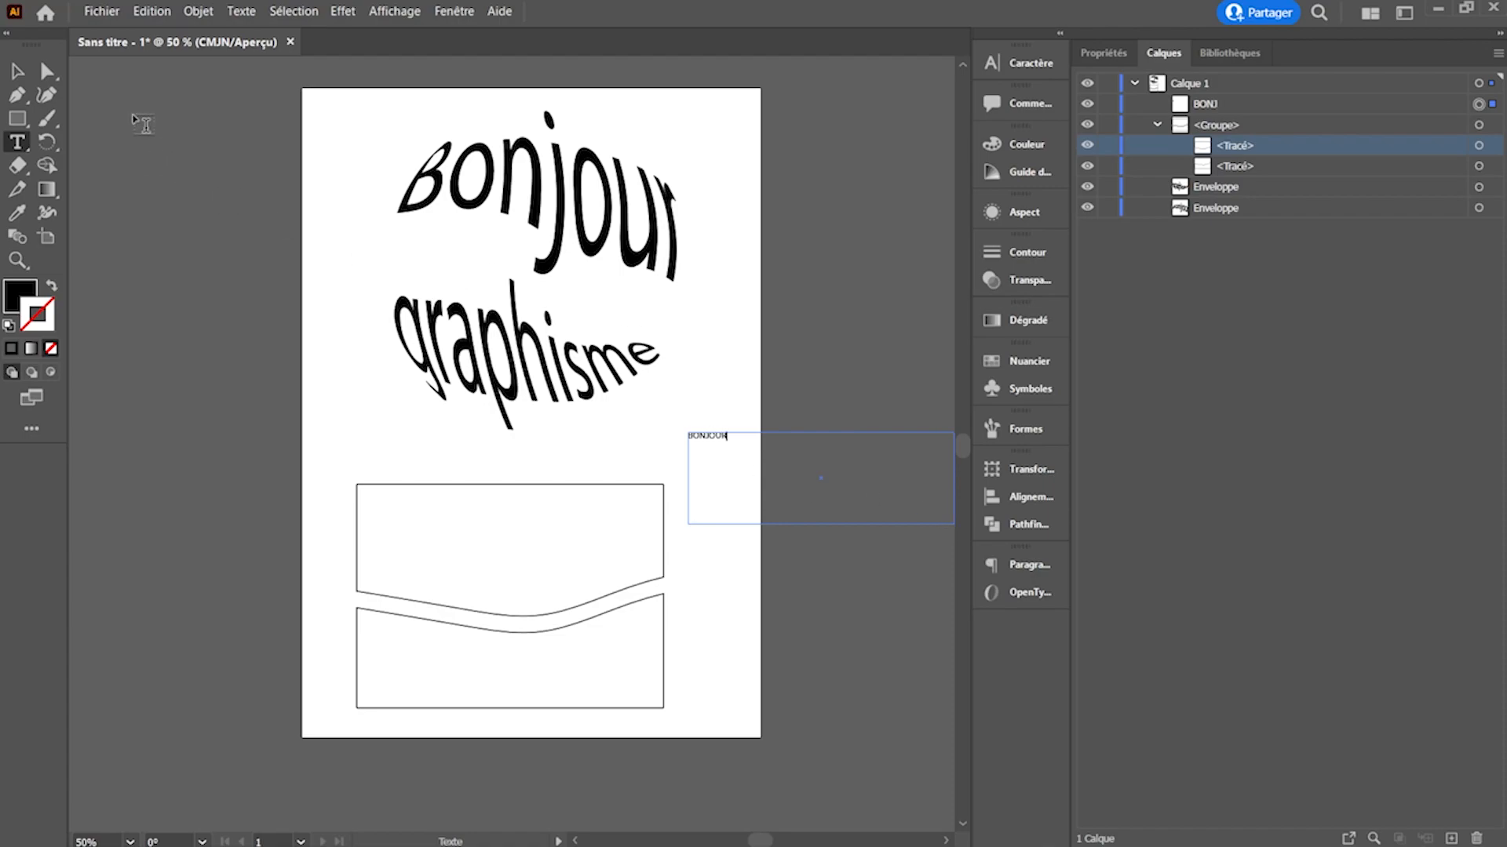
{"action": "key", "text": "Escape"}
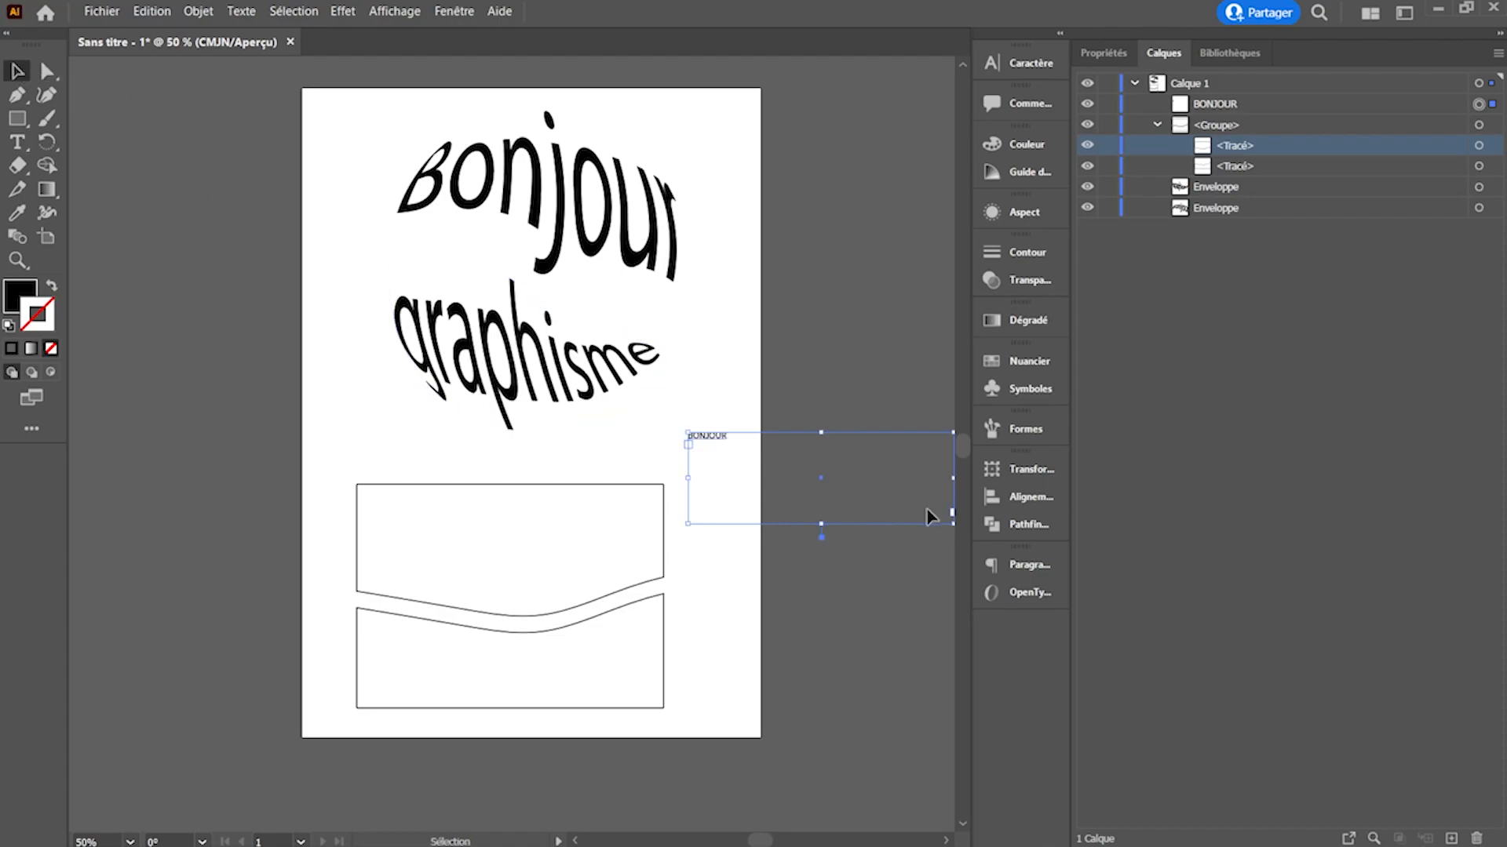
{"action": "left_click_drag", "start_coordinate": [710, 435], "coordinate": [706, 508]}
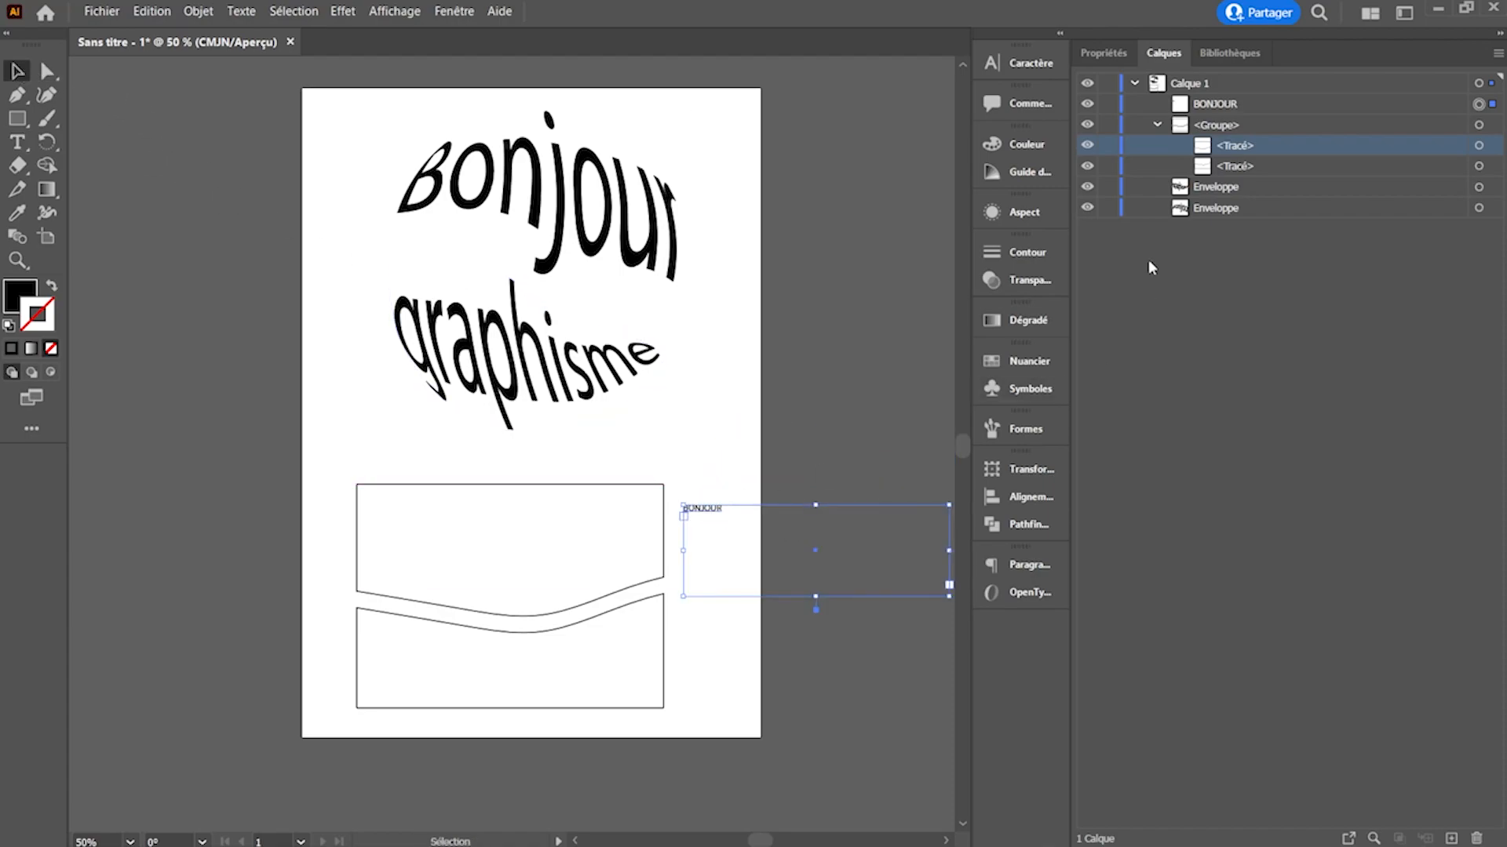
- Bring the upper piece's path out of its group to above BONJOUR in the layer order and move the text over that piece
{"action": "left_click", "coordinate": [712, 477]}
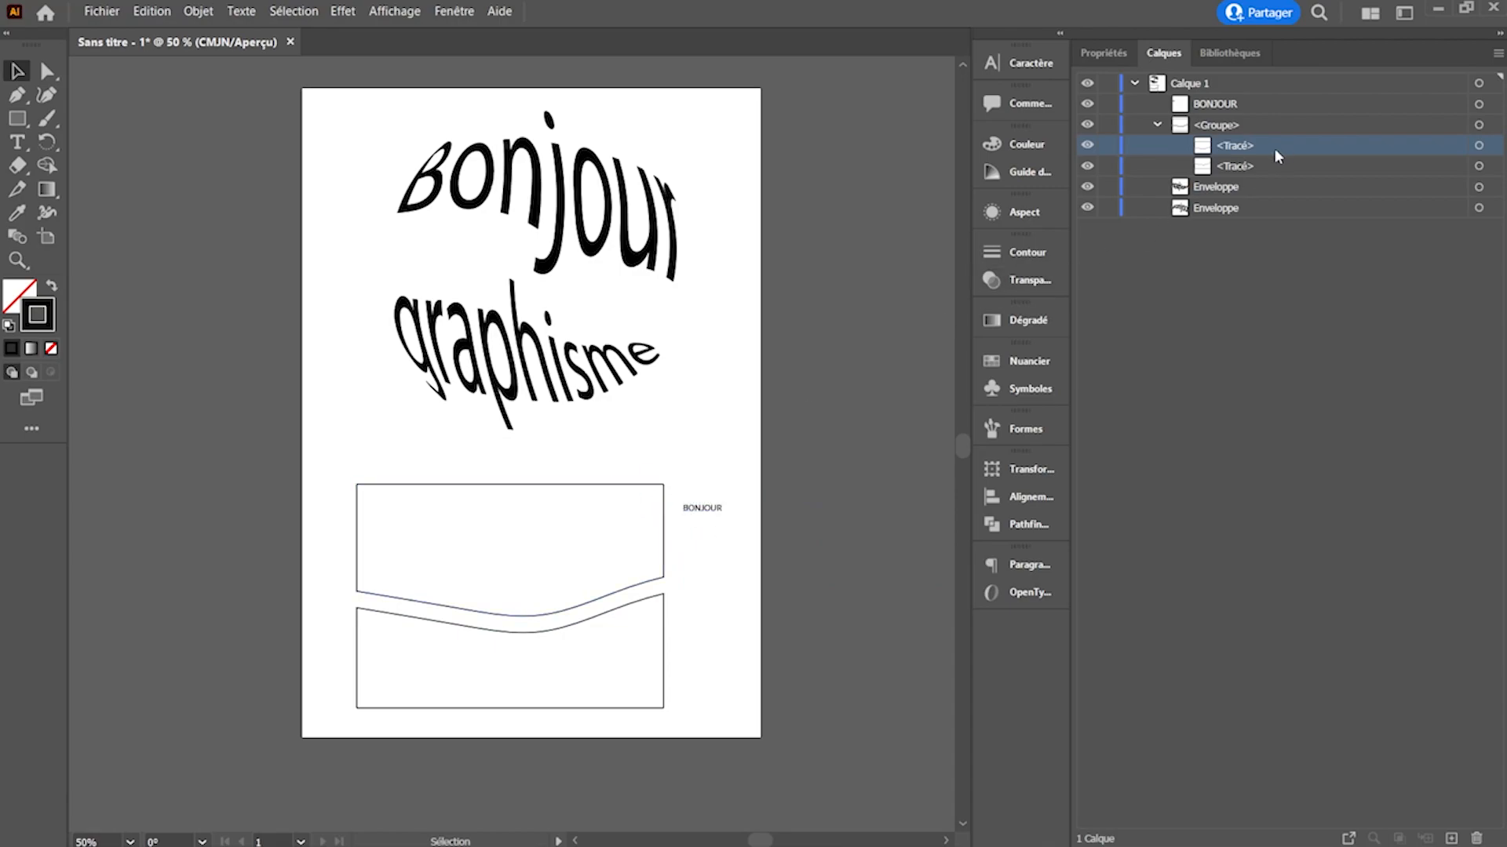
{"action": "left_click_drag", "start_coordinate": [1231, 149], "coordinate": [1205, 106]}
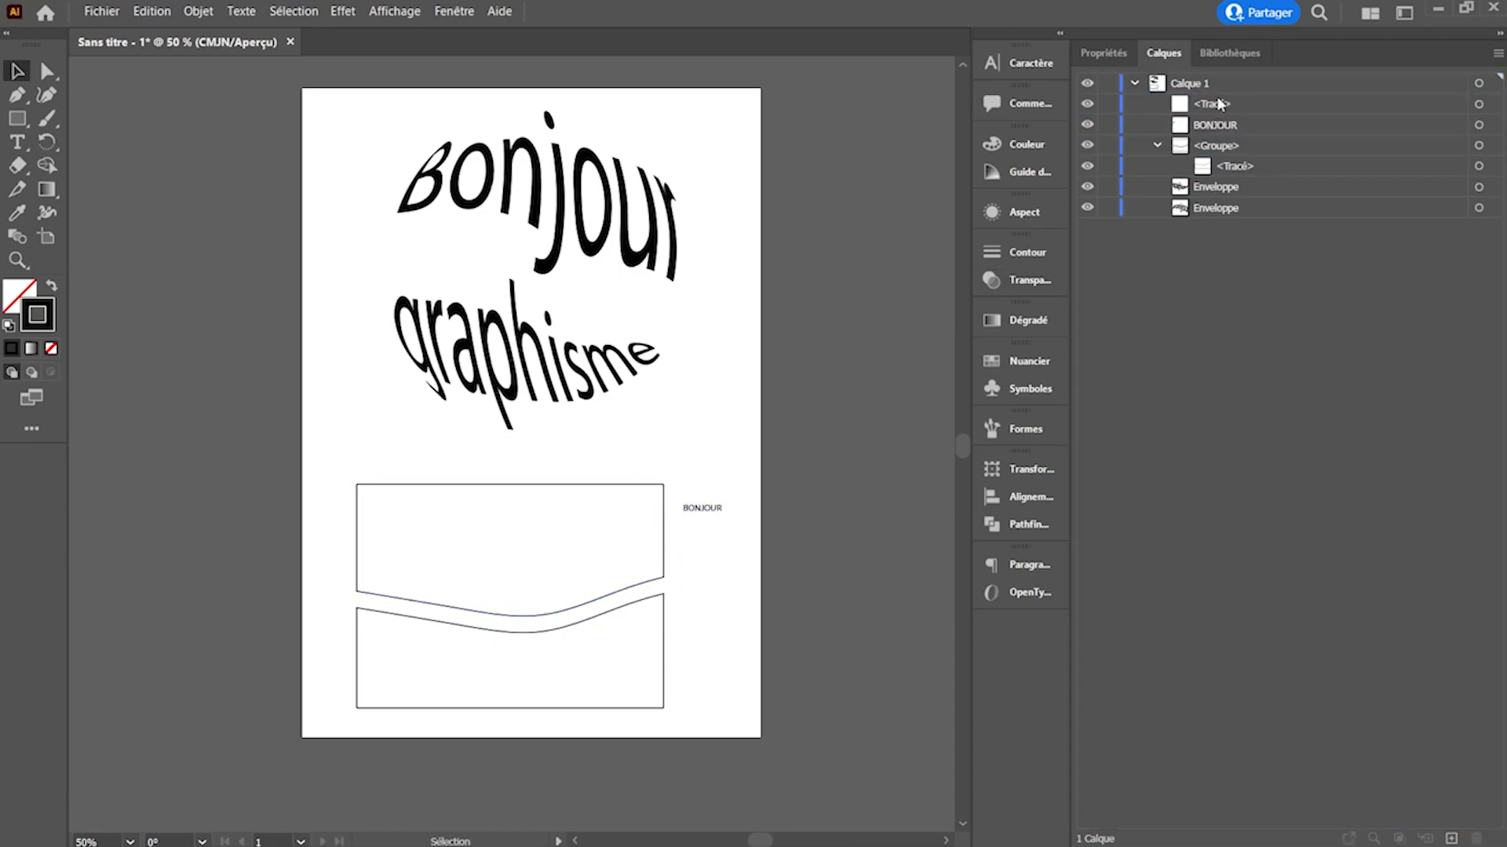
{"action": "left_click_drag", "start_coordinate": [797, 514], "coordinate": [667, 524]}
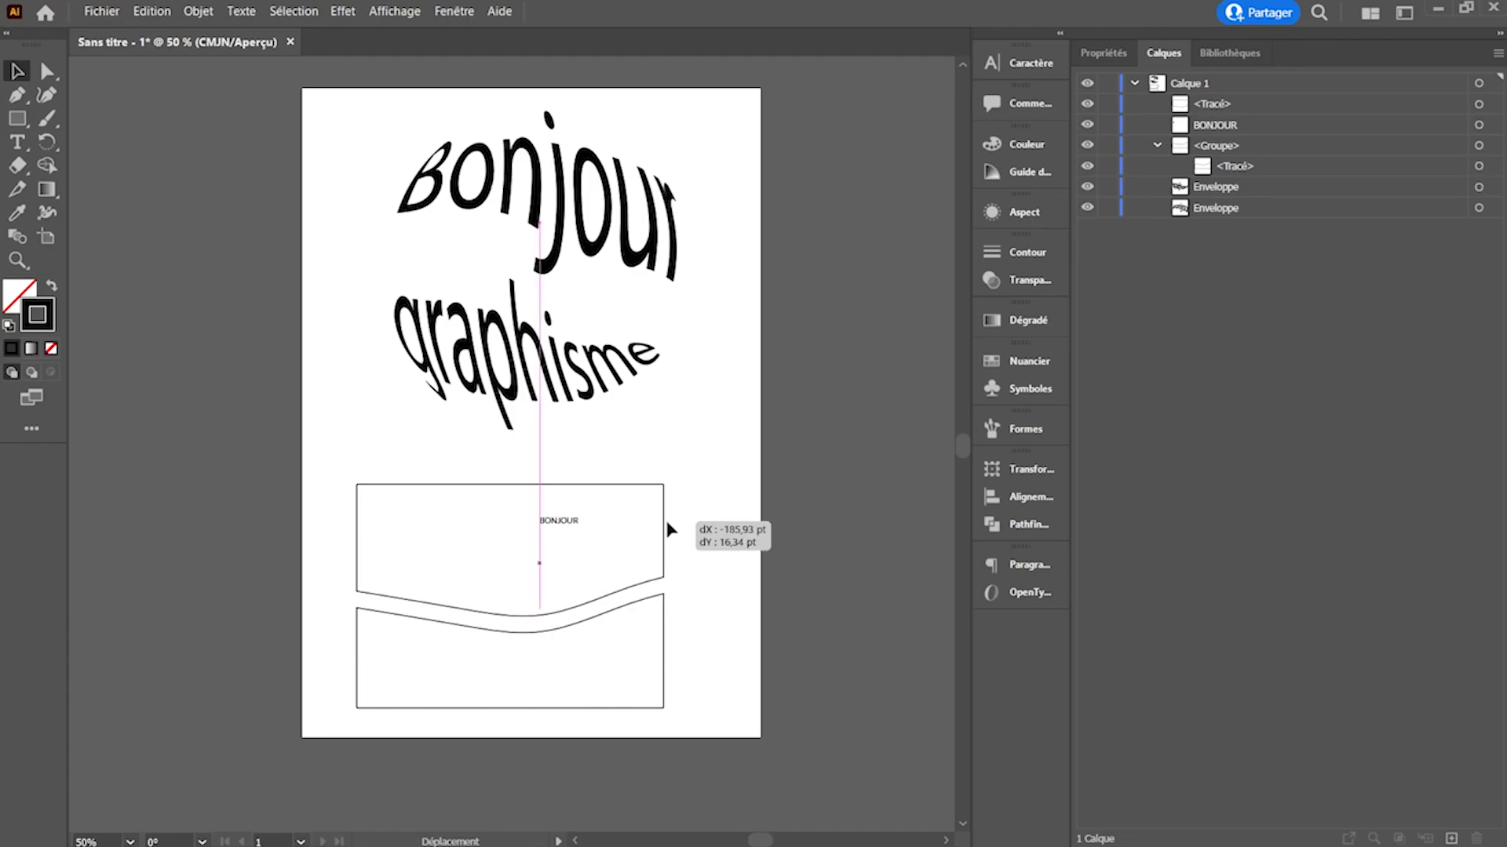
- Warp the BONJOUR text into the upper piece with an envelope distortion made from the top object
{"action": "left_click", "coordinate": [830, 517]}
{"action": "left_click_drag", "start_coordinate": [828, 506], "coordinate": [495, 528]}
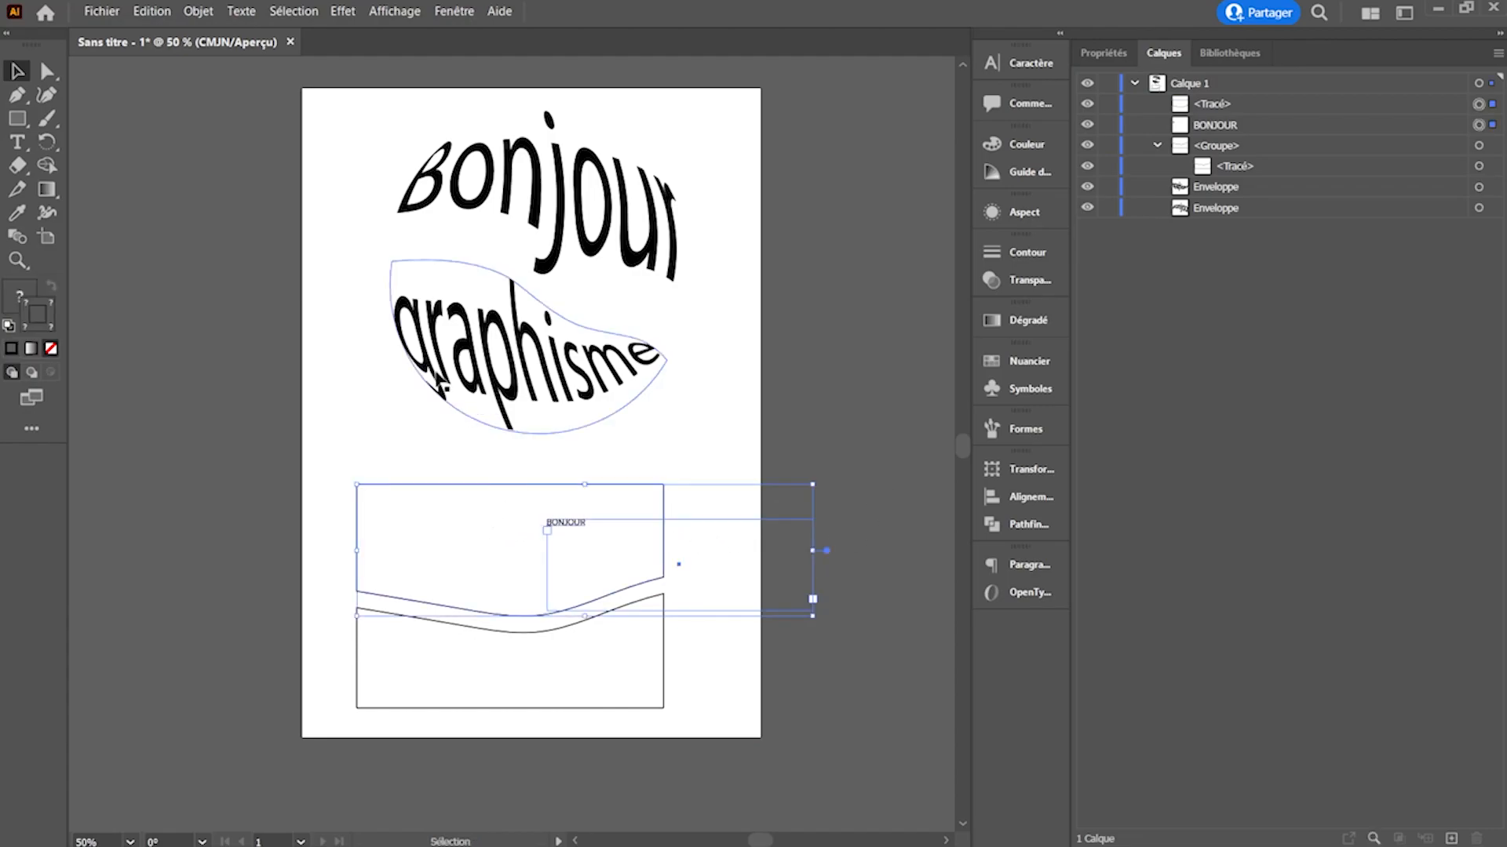
{"action": "left_click", "coordinate": [198, 11]}
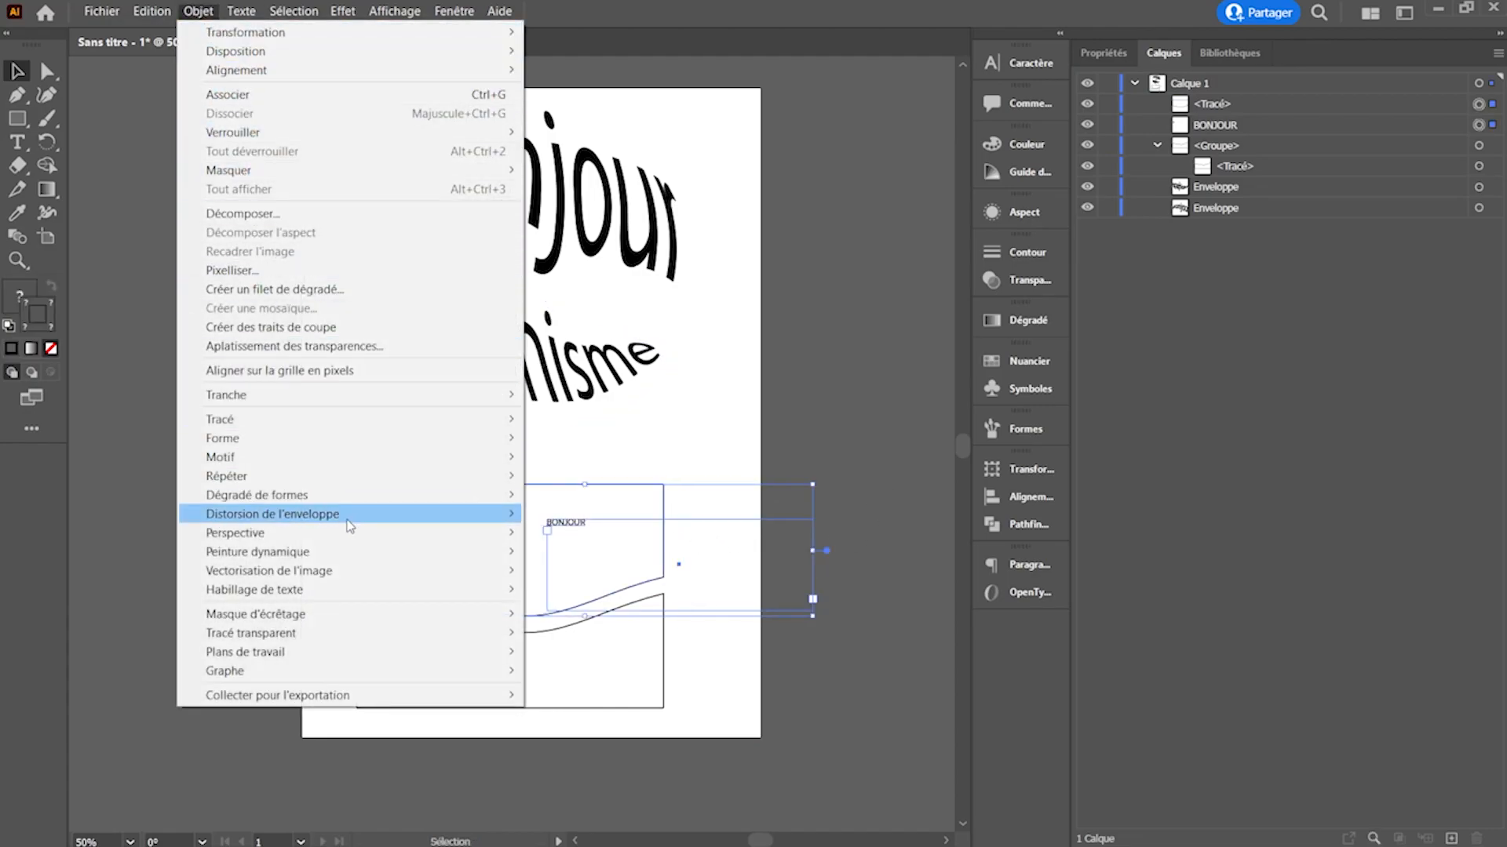
{"action": "mouse_move", "coordinate": [397, 515]}
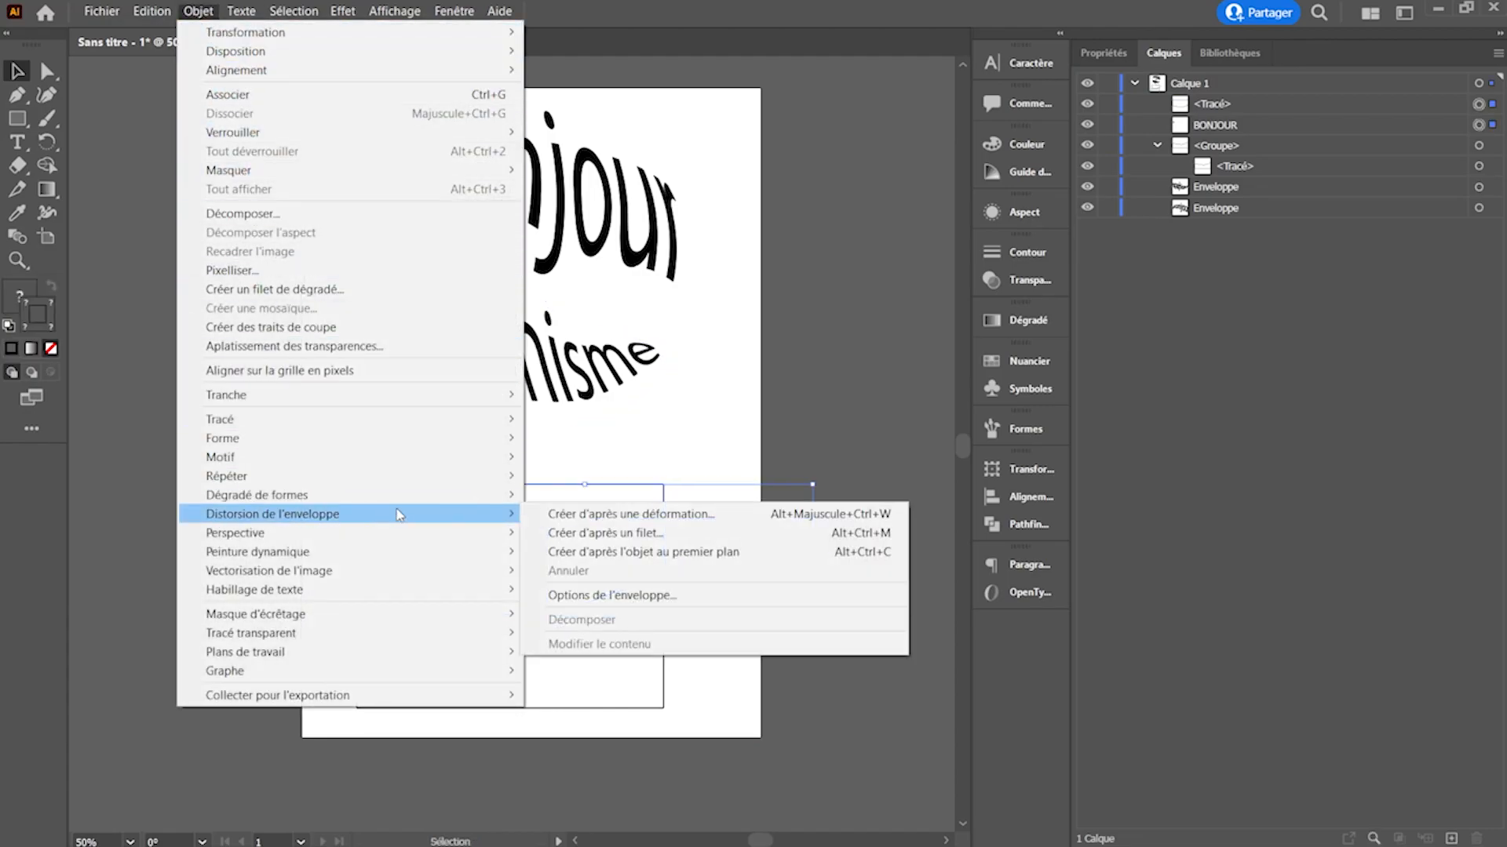
{"action": "left_click", "coordinate": [660, 553]}
{"action": "left_click", "coordinate": [871, 714]}
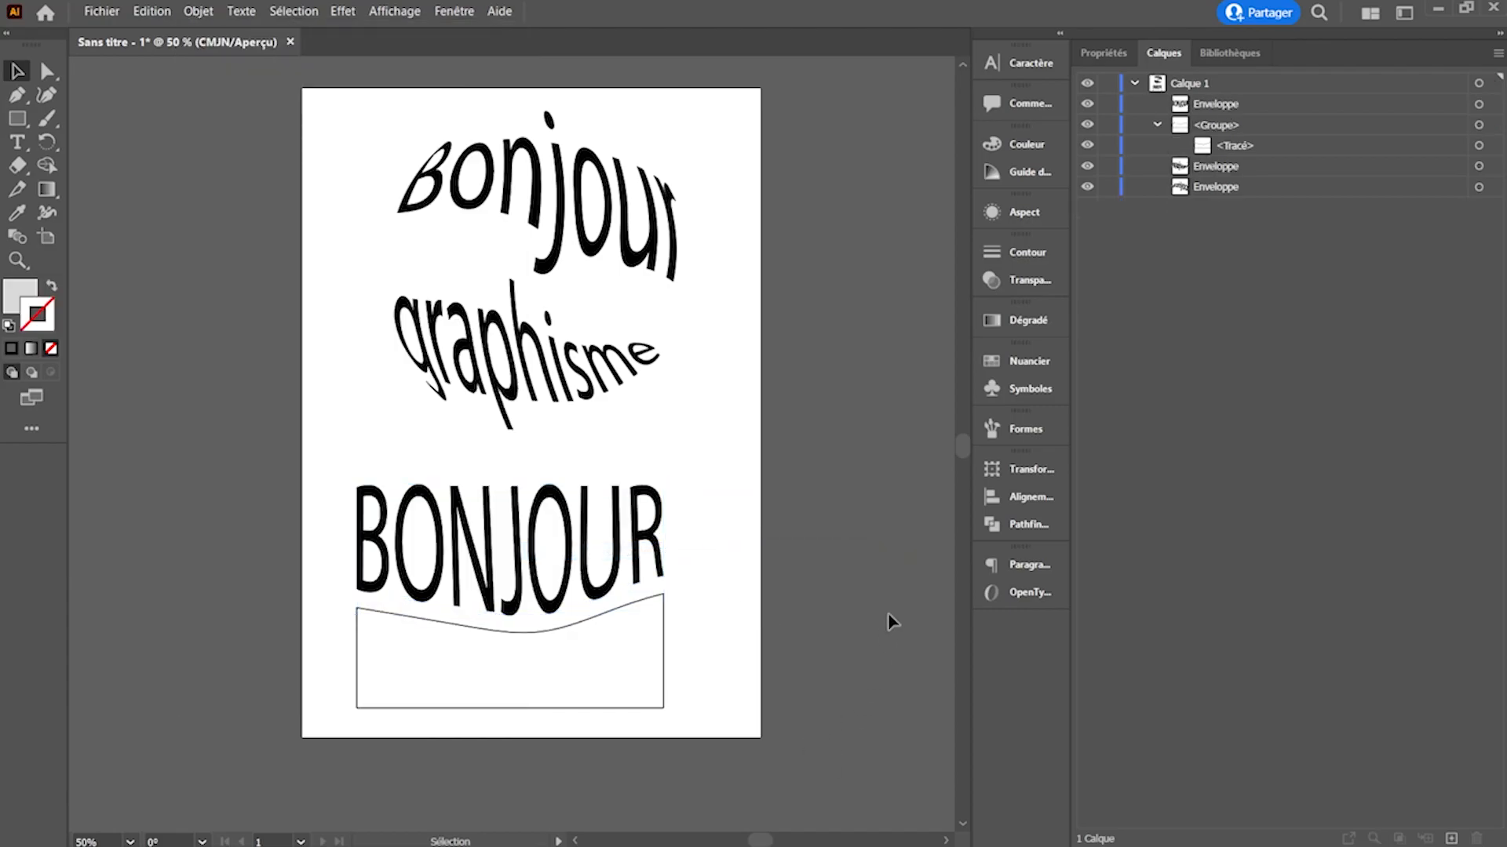
- Create an area text box reading Graphisme and place it to the right of the lower piece
{"action": "left_click", "coordinate": [18, 142]}
{"action": "left_click_drag", "start_coordinate": [691, 493], "coordinate": [928, 584]}
{"action": "type", "text": "Graphisme"}
{"action": "key", "text": "Escape"}
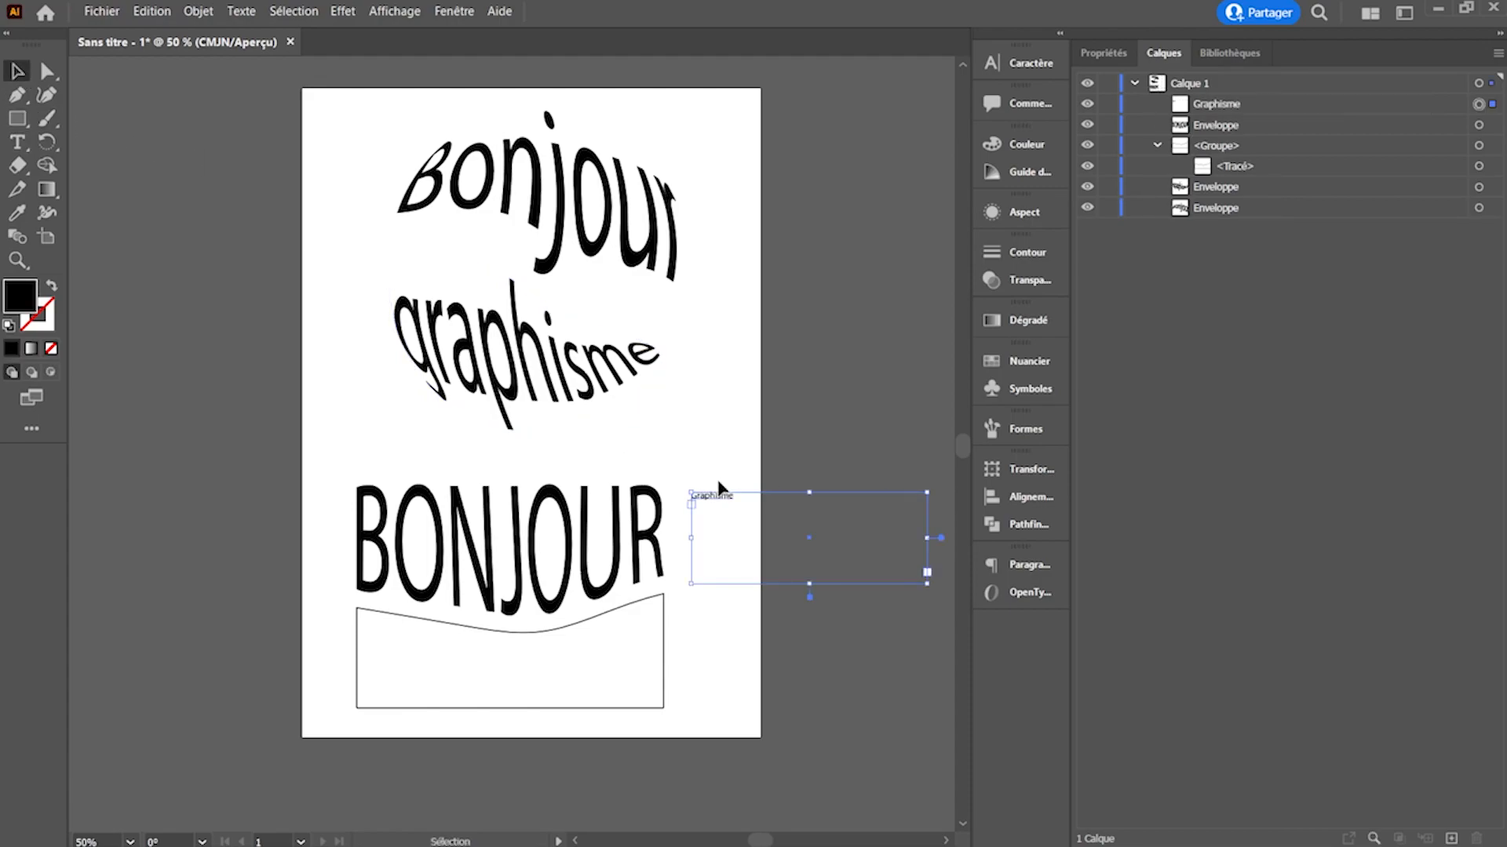
{"action": "left_click_drag", "start_coordinate": [718, 502], "coordinate": [724, 648]}
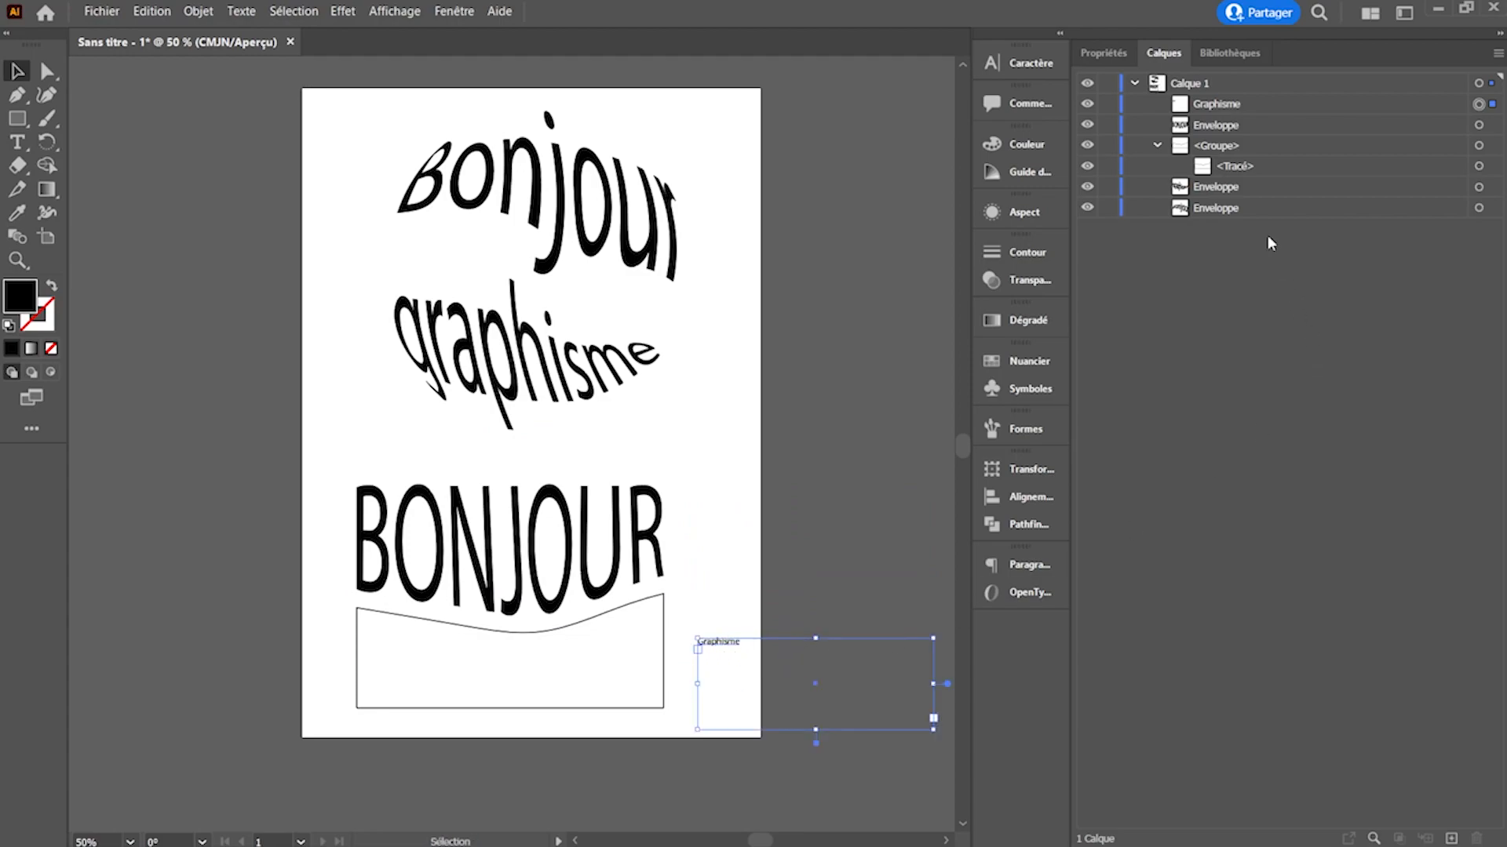
- Bring the lower piece's path above the Graphisme text and warp the text into it with an envelope distortion from the top object
{"action": "left_click", "coordinate": [1239, 168]}
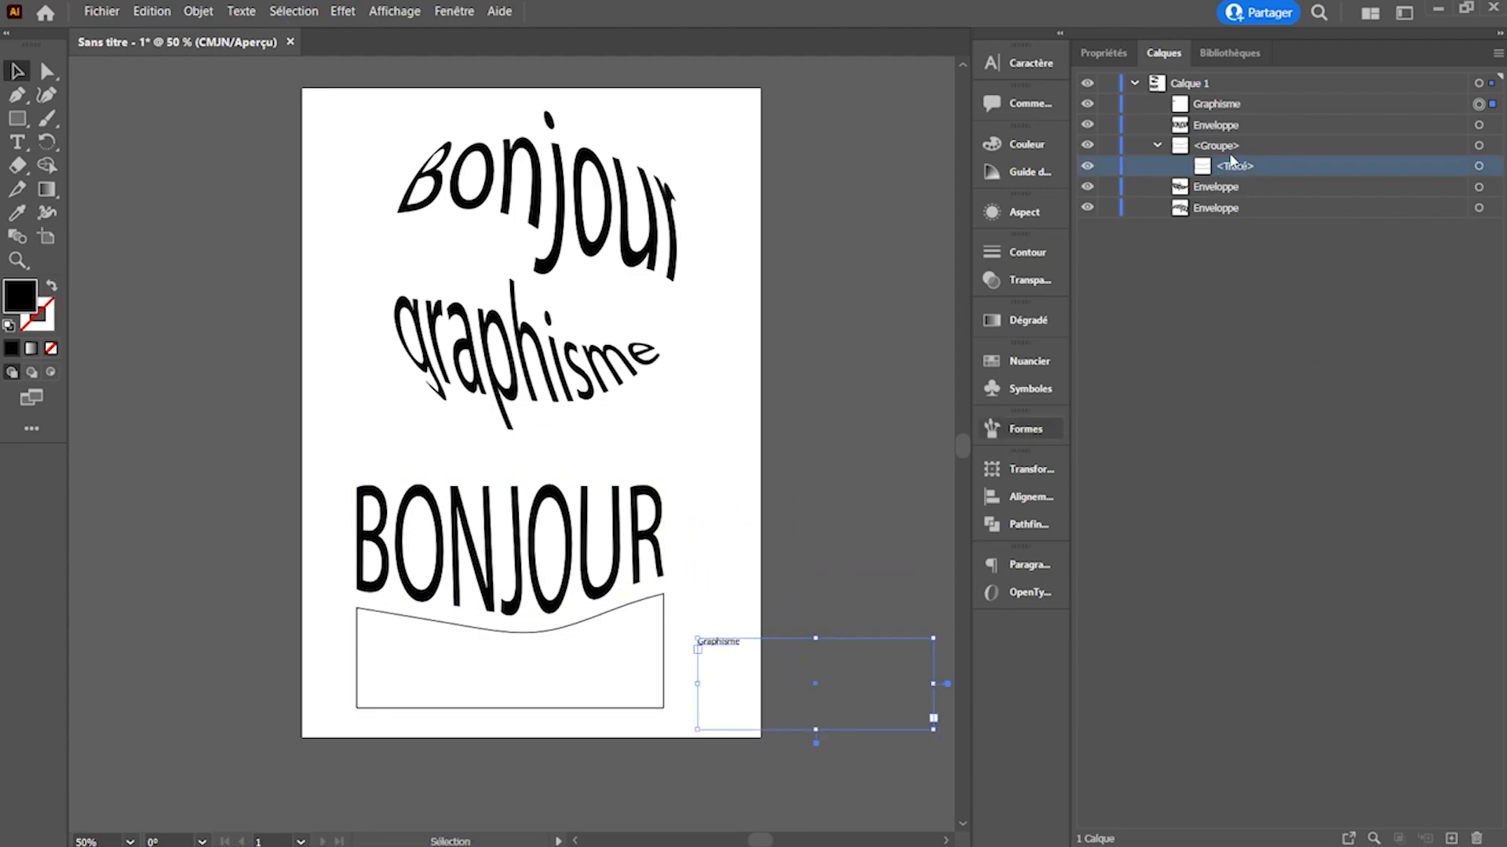
{"action": "left_click_drag", "start_coordinate": [1229, 167], "coordinate": [1221, 100]}
{"action": "left_click_drag", "start_coordinate": [744, 772], "coordinate": [633, 648]}
{"action": "left_click", "coordinate": [202, 13]}
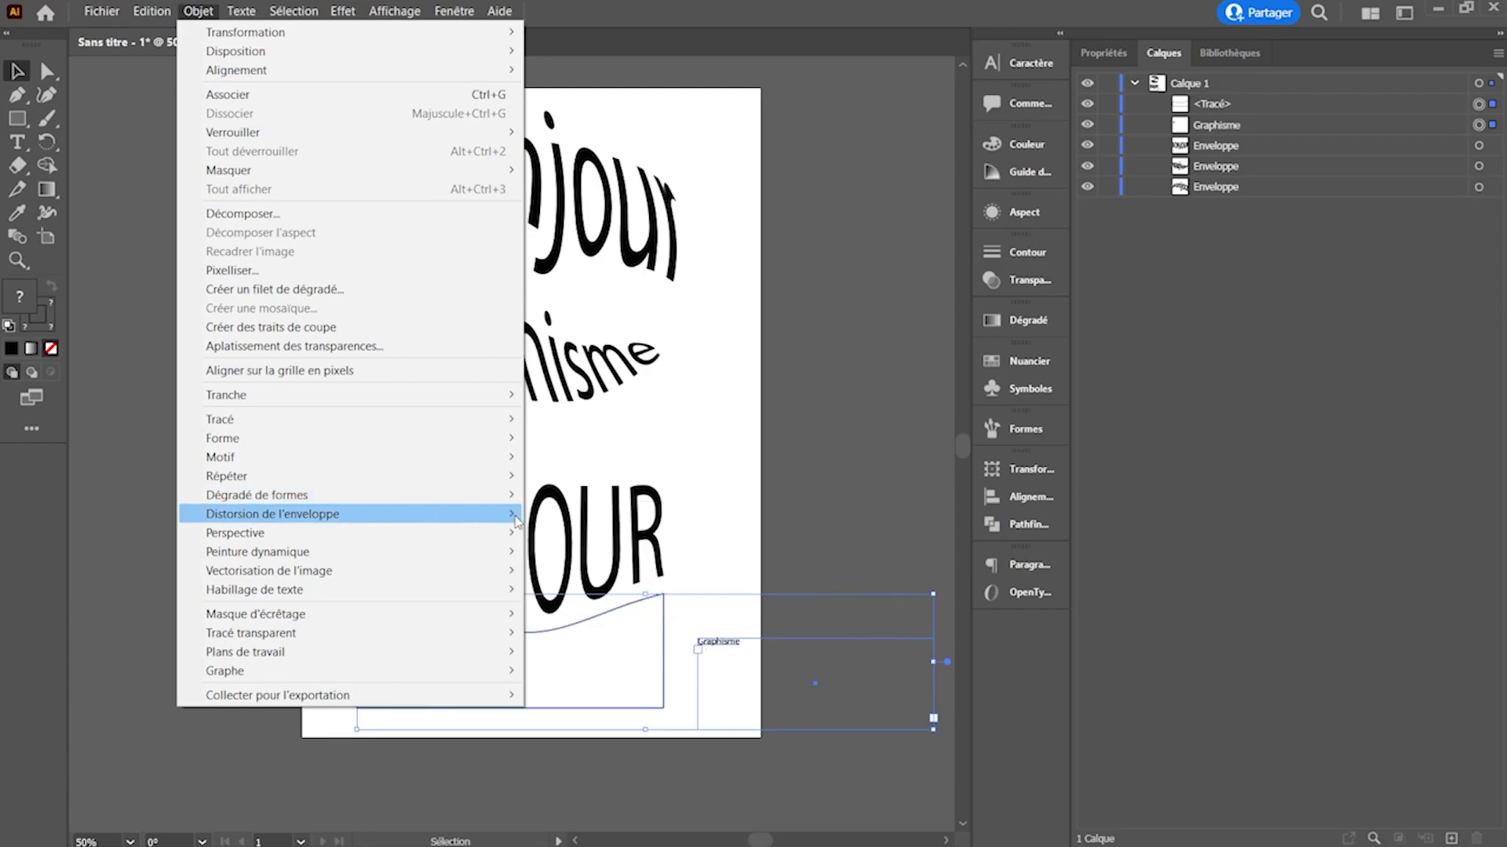
{"action": "mouse_move", "coordinate": [514, 518]}
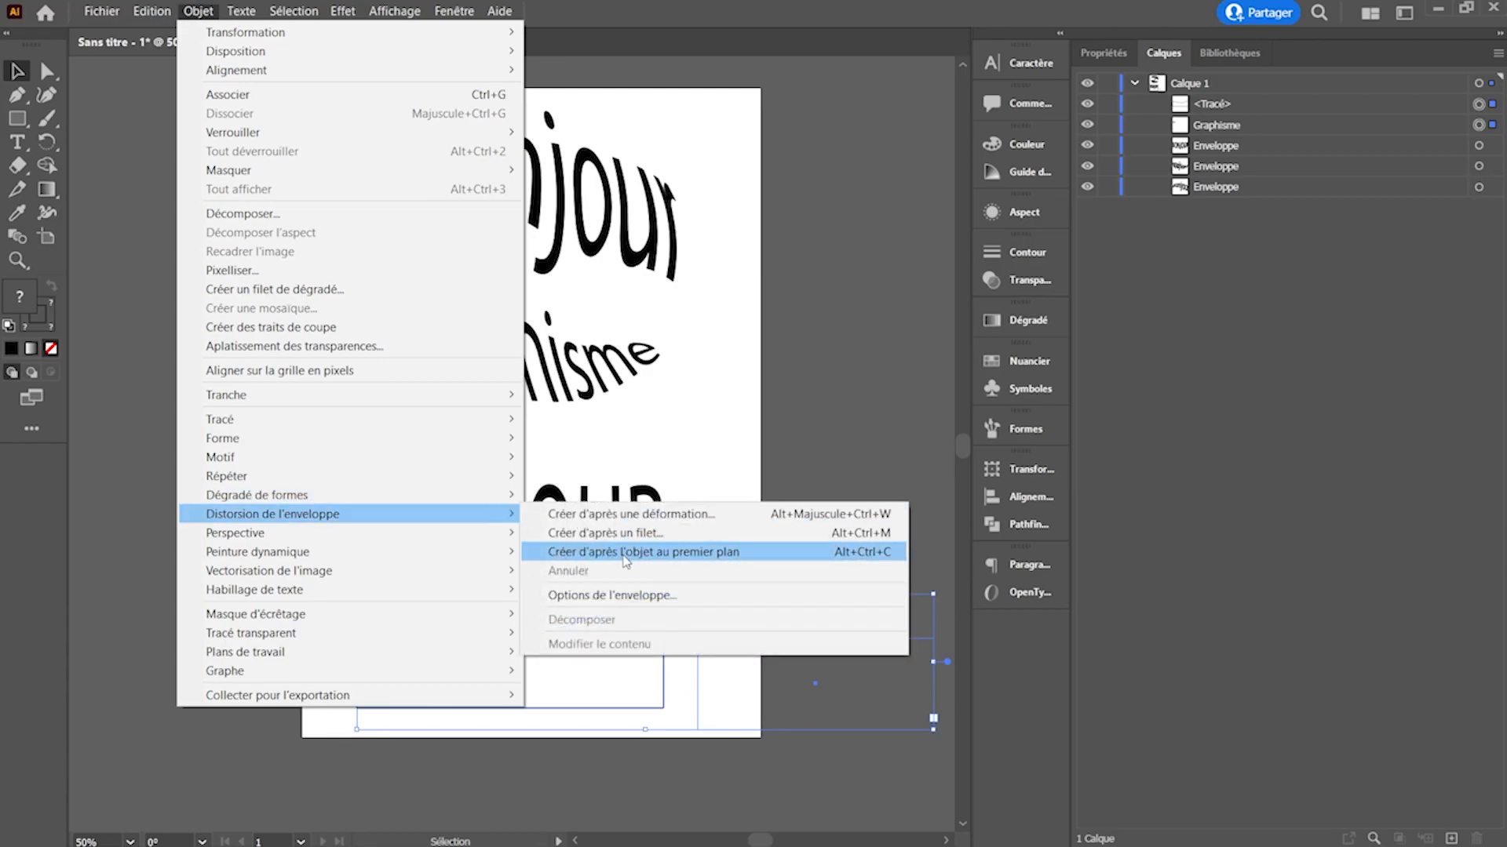
{"action": "left_click", "coordinate": [625, 553]}
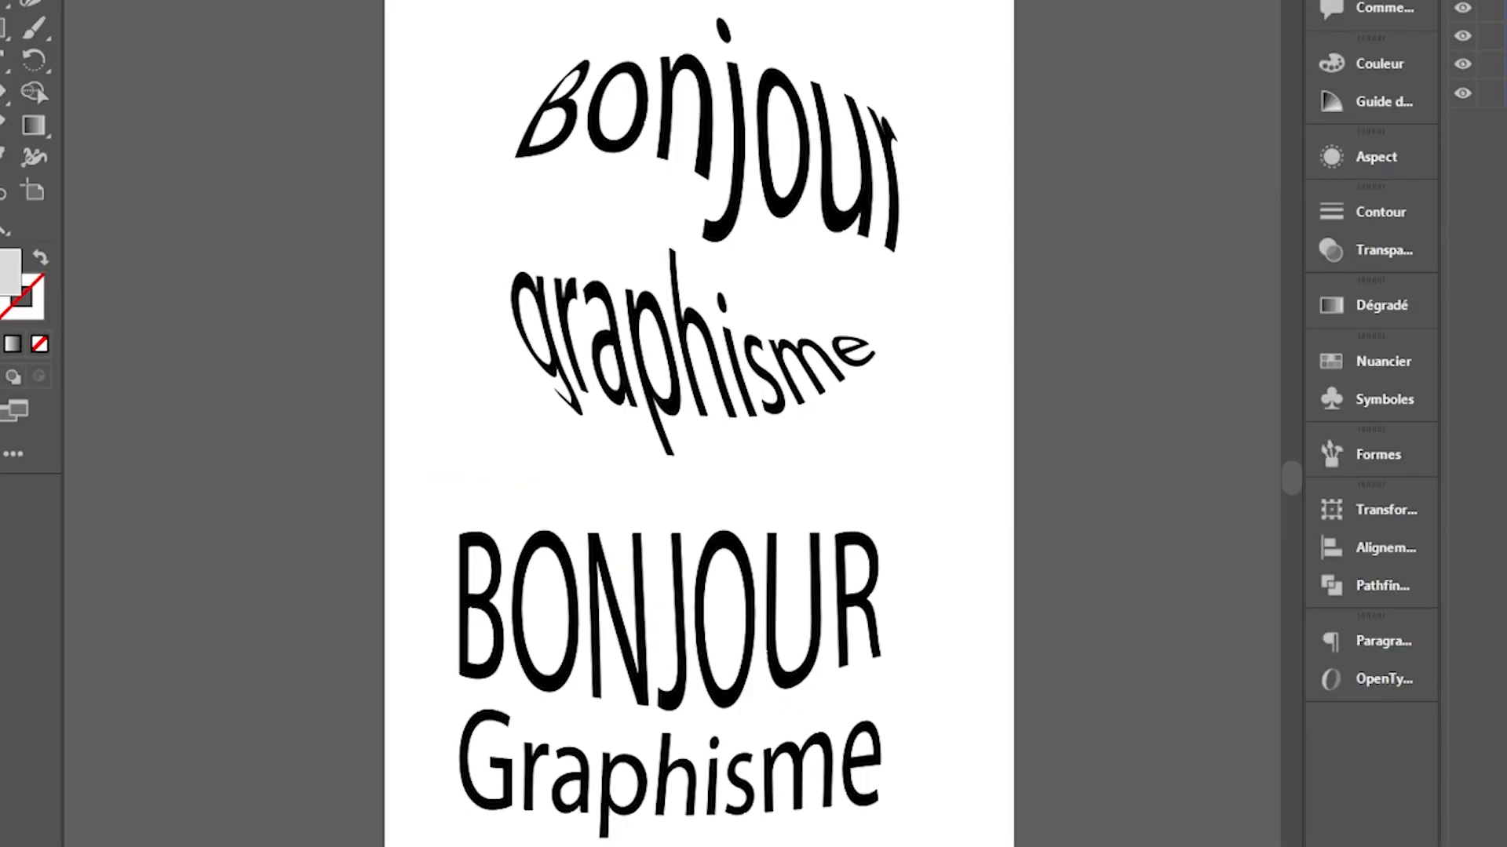